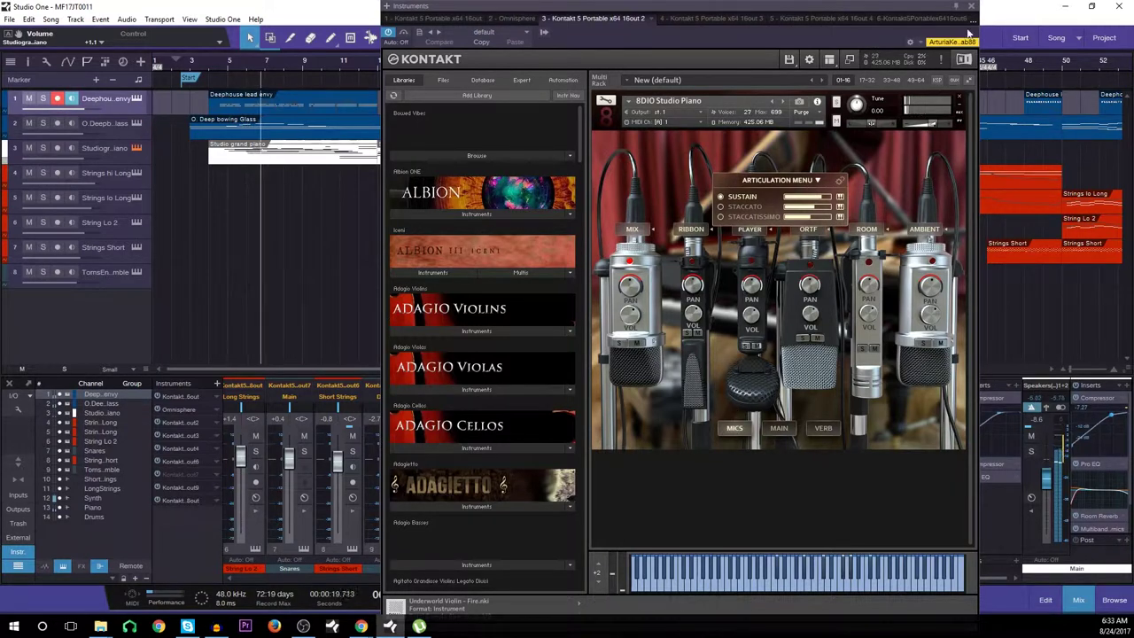
Step: Close the Studio grand piano's Kontakt window and open the track's first event in the note editor
click(135, 149)
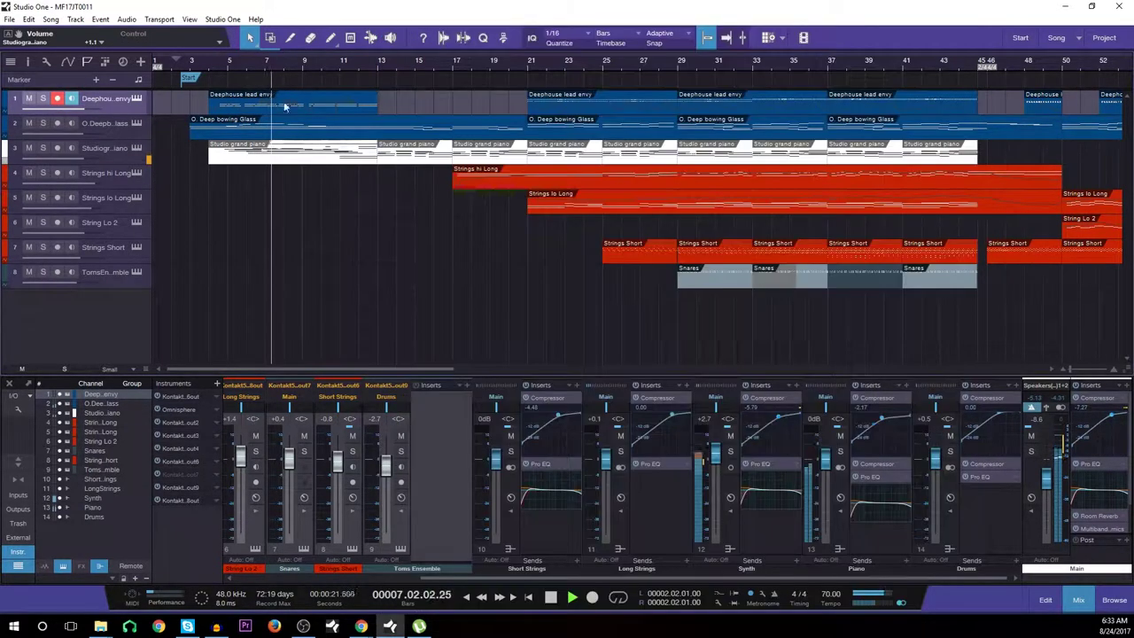
drag(316, 69, 304, 62)
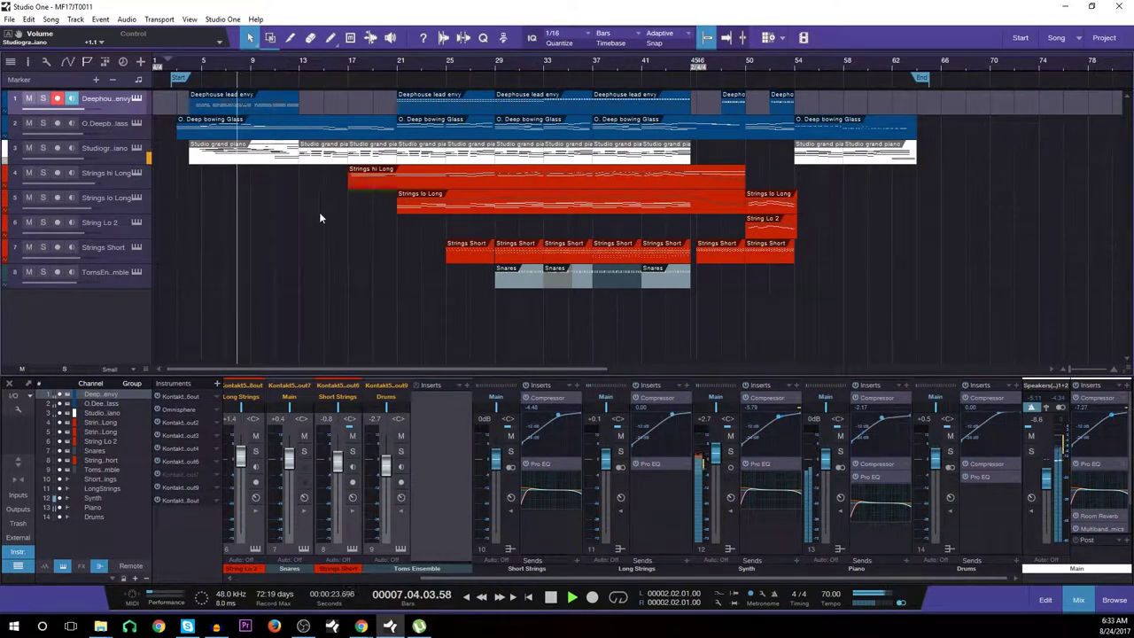
scroll(320, 217, up, 2)
double_click(264, 212)
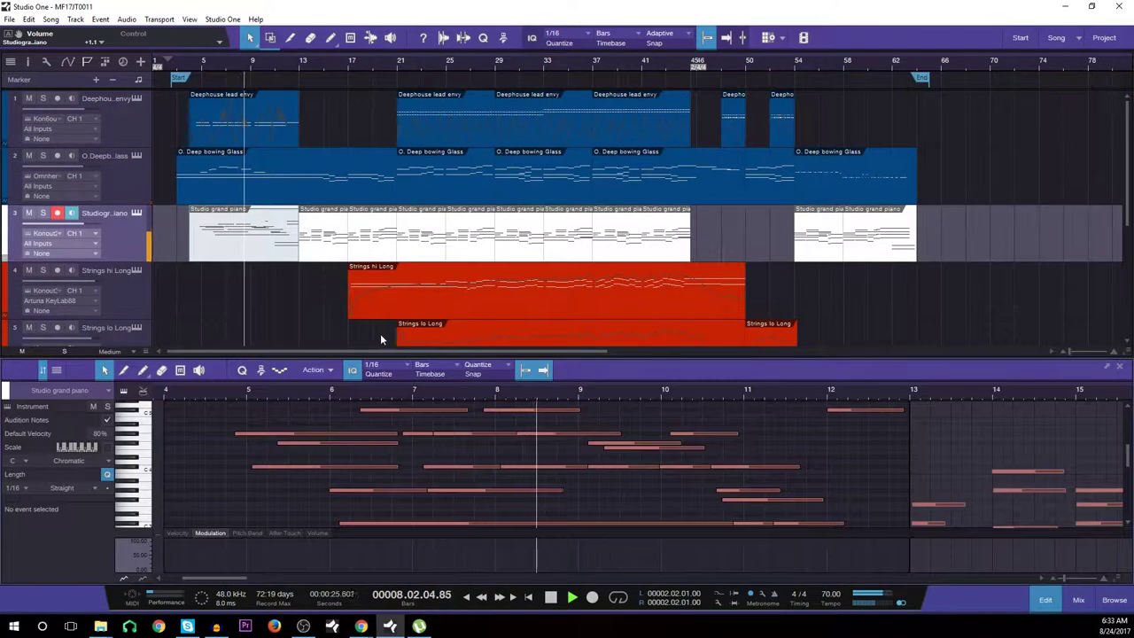
Step: Examine the Studio grand piano notes across the whole song, returning to the first event in the note editor
drag(397, 390, 291, 375)
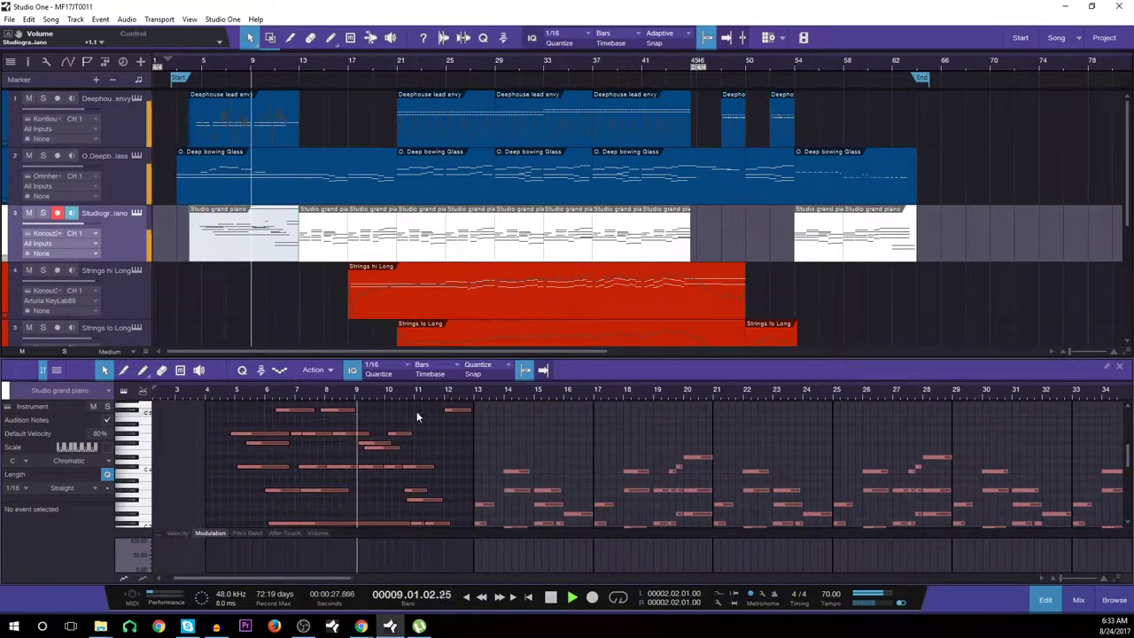
drag(405, 393, 345, 381)
scroll(372, 436, down, 1)
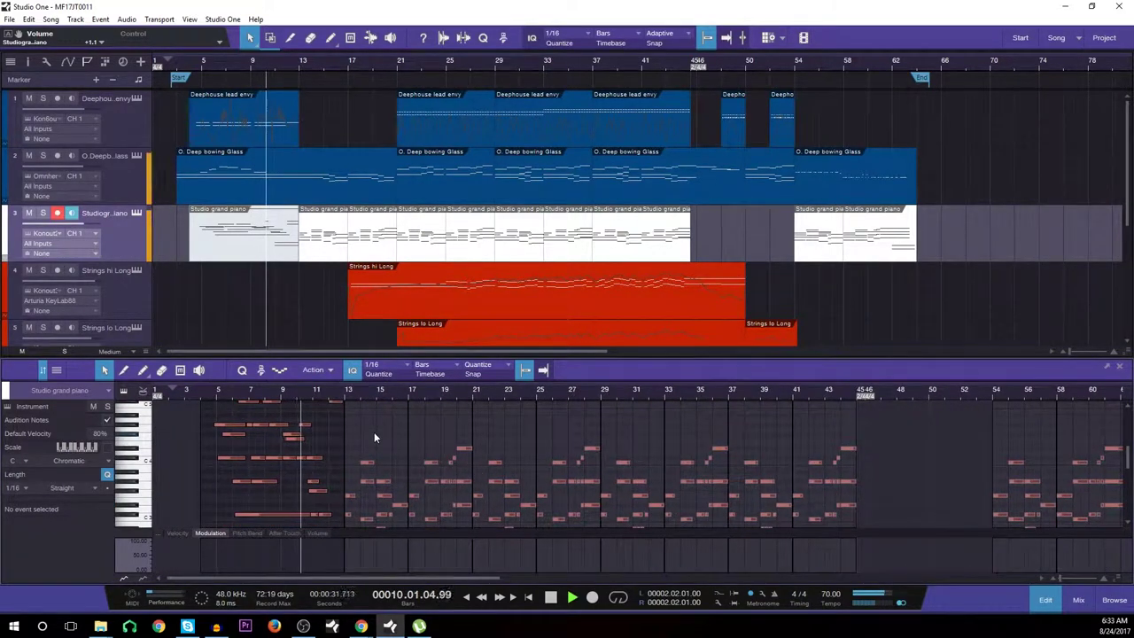
scroll(358, 431, up, 1)
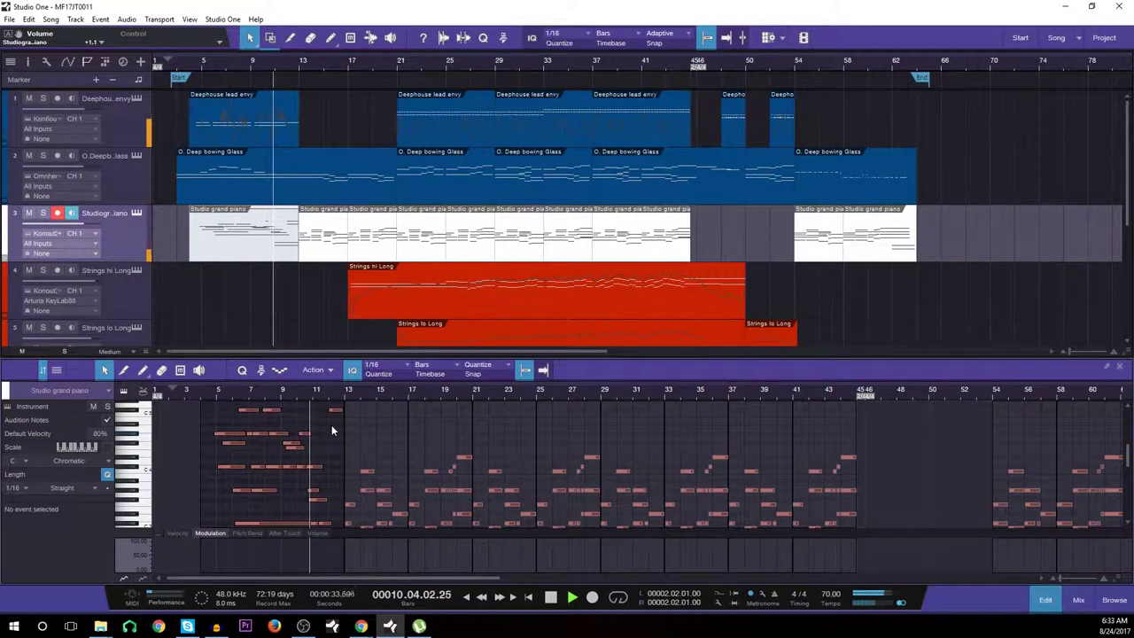
scroll(342, 424, down, 3)
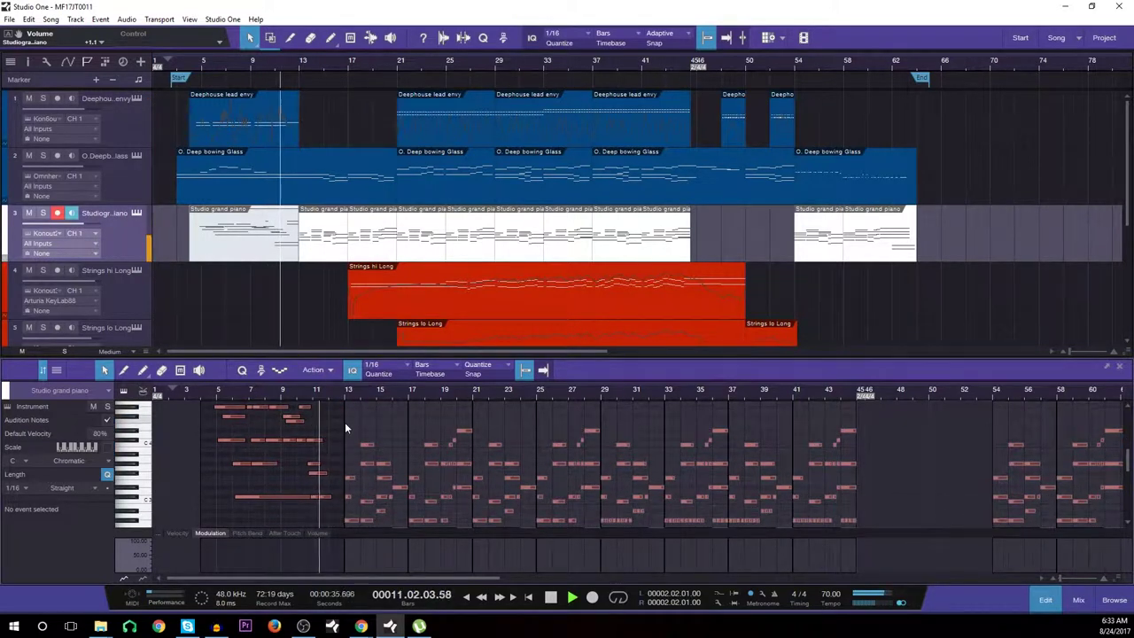
scroll(345, 428, up, 3)
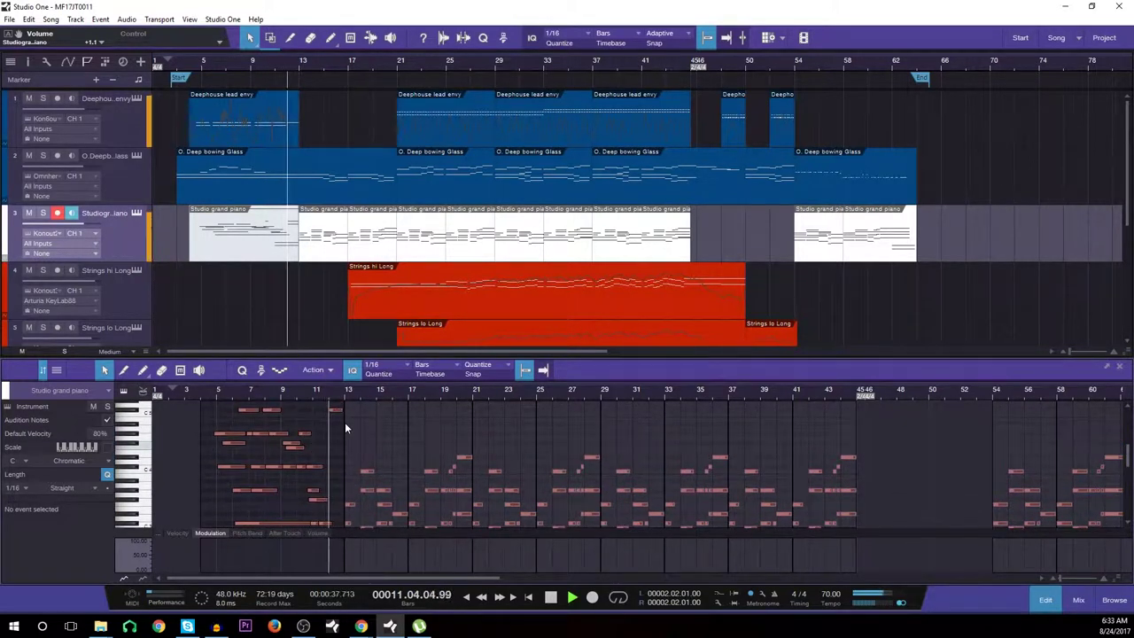
click(215, 286)
double_click(250, 245)
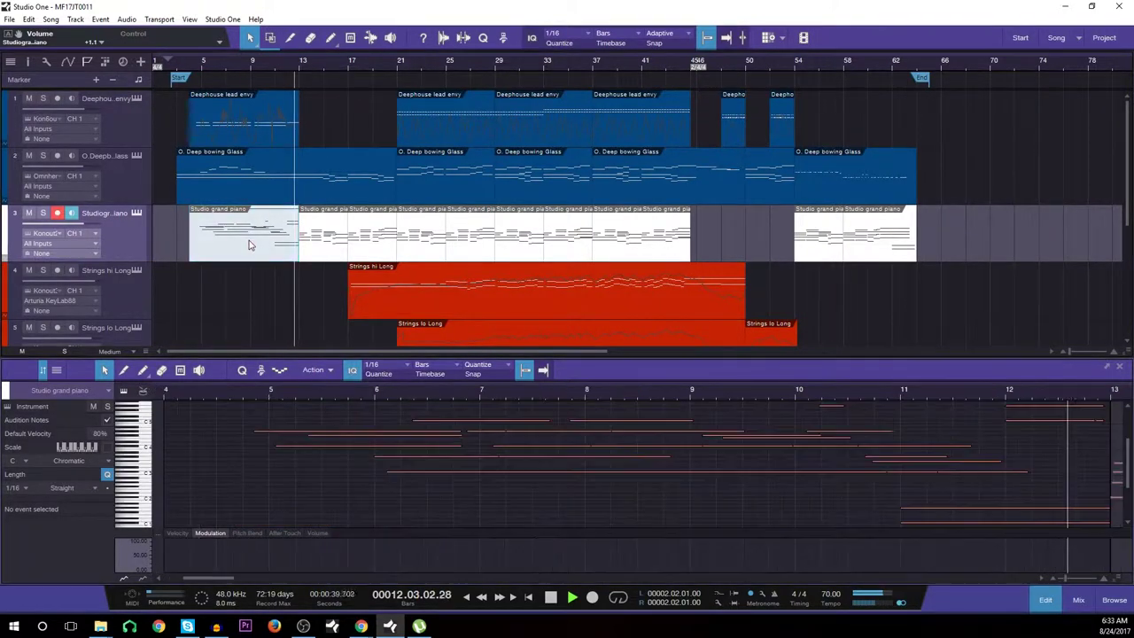
Step: In the mixer, collapse the Studio grand piano channel and expand the inserts of the Drums, Piano, Synth, Long Strings and Short Strings buses
key(F3)
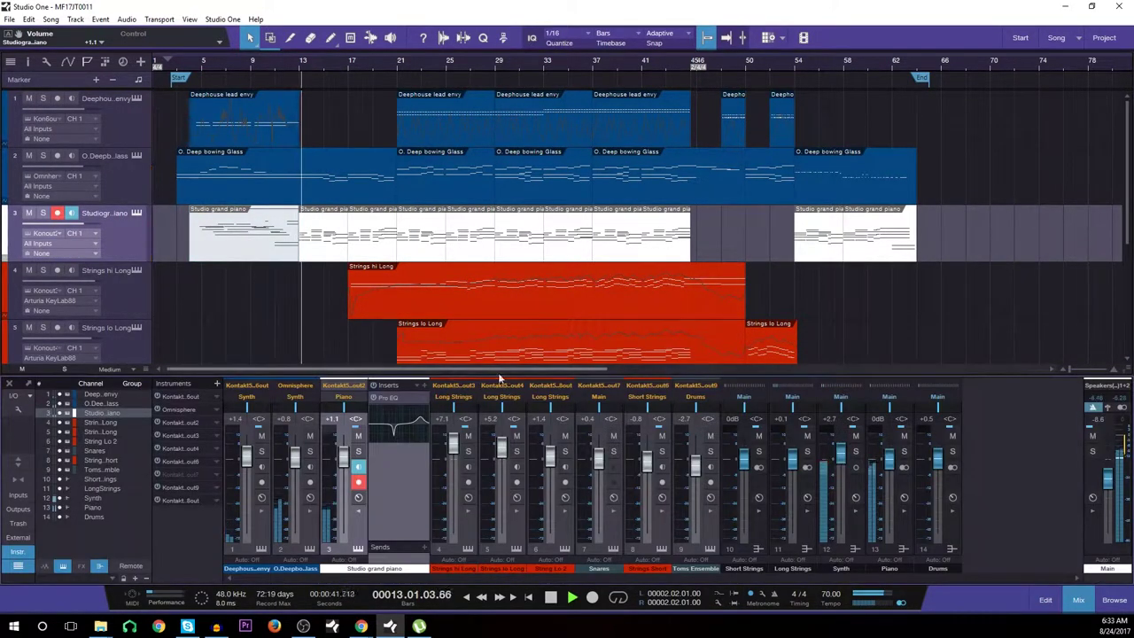
click(358, 500)
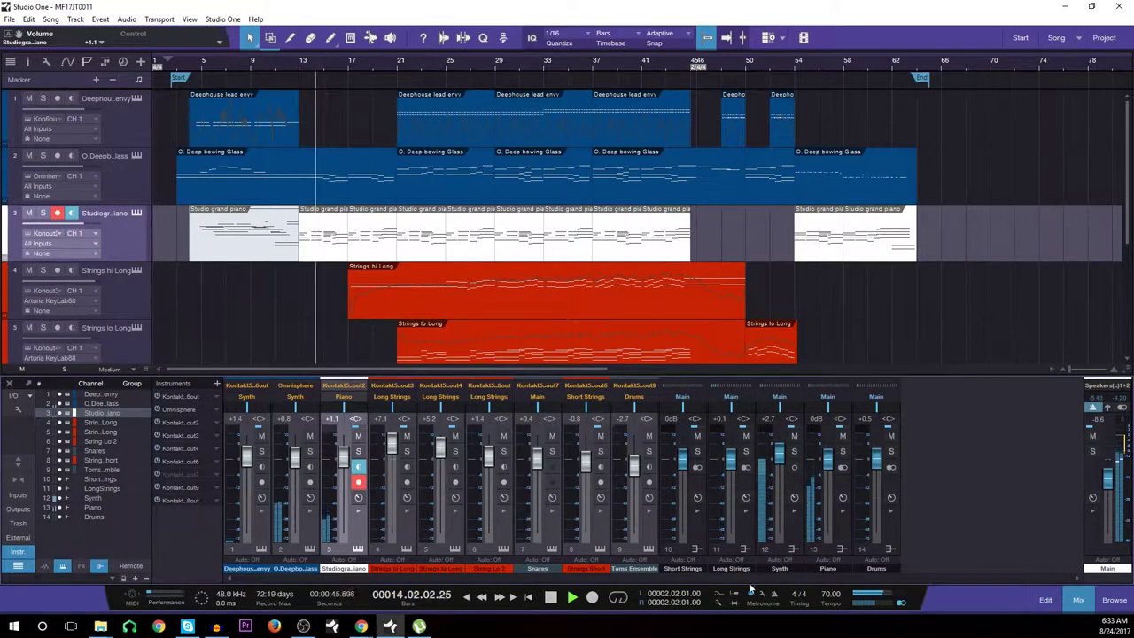
click(892, 510)
click(843, 511)
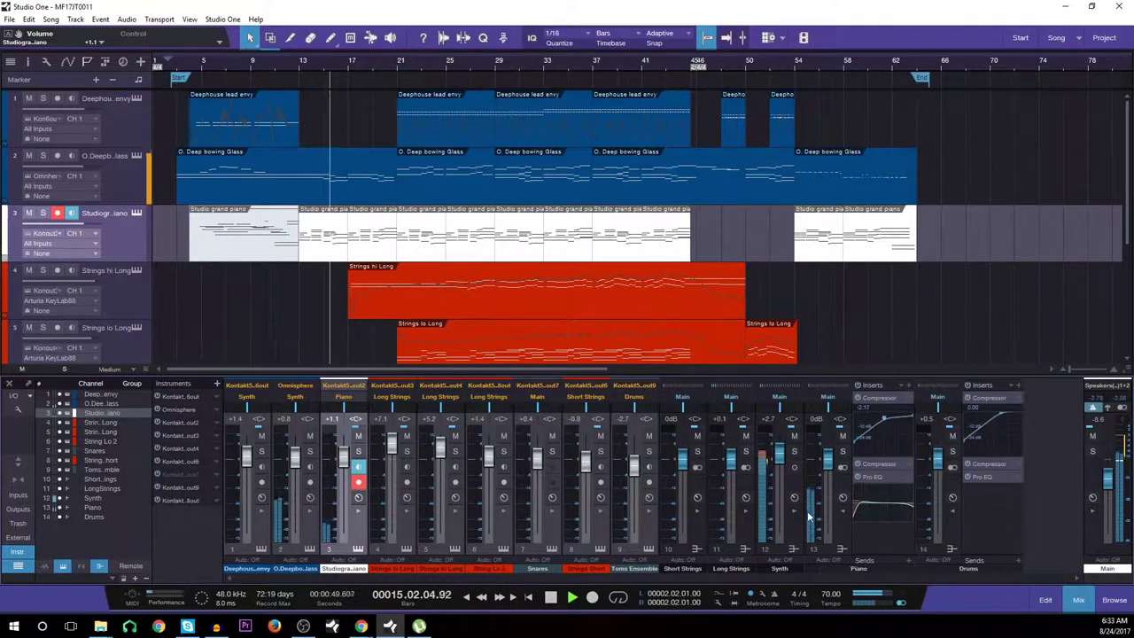
click(807, 517)
click(758, 518)
click(709, 520)
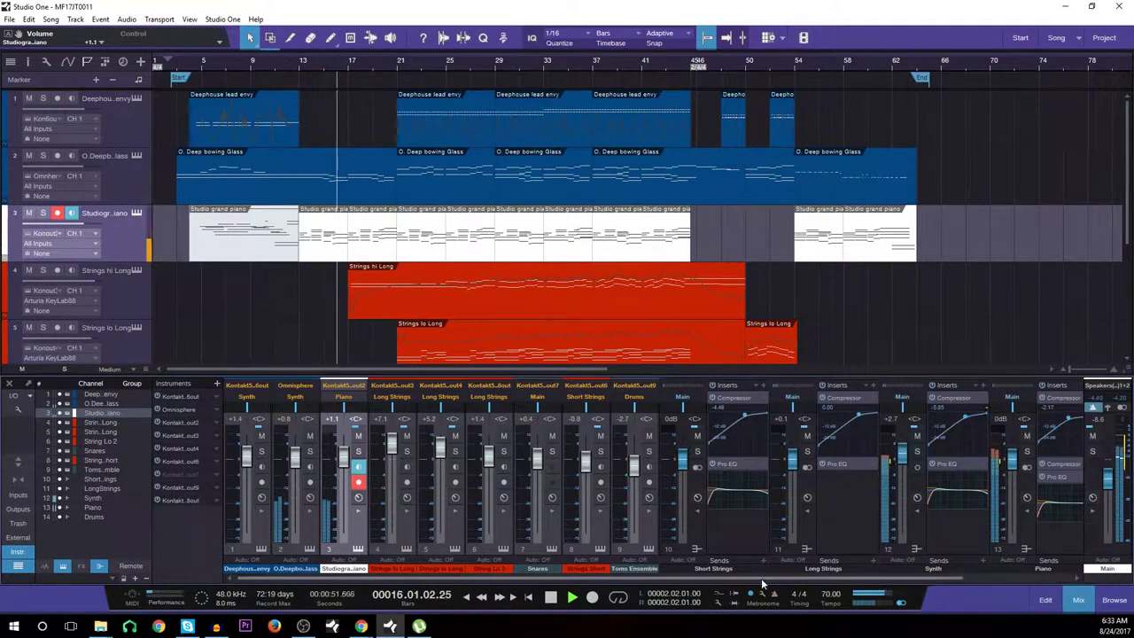
drag(762, 578, 961, 578)
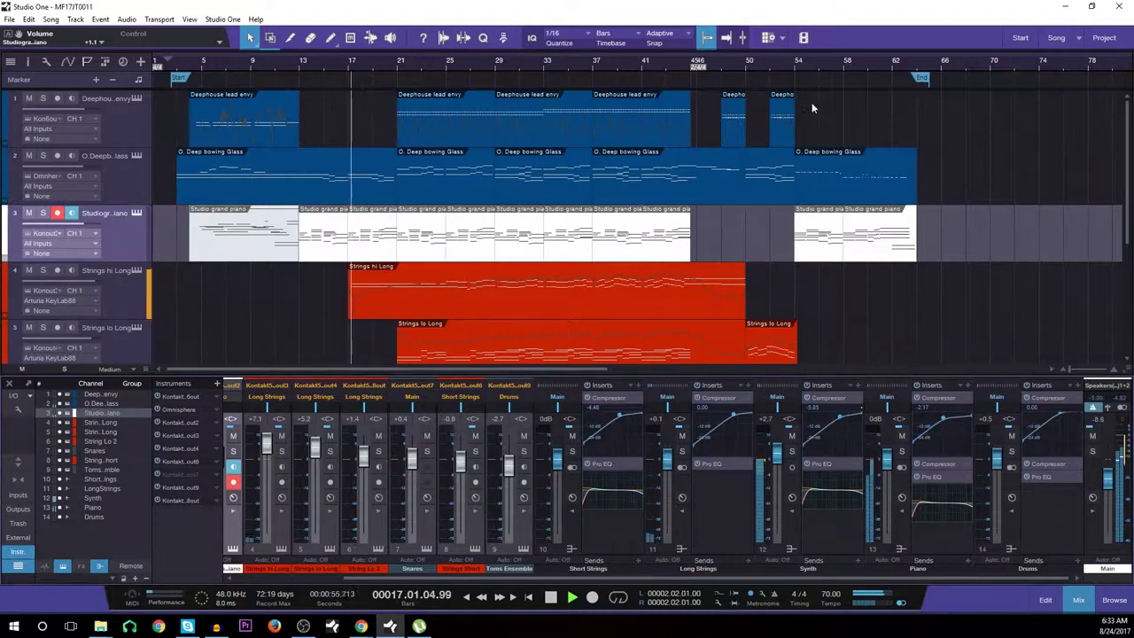
Step: Select the Synth bus and the Long Strings bus in turn in the mixer
drag(786, 65, 648, 55)
key(e)
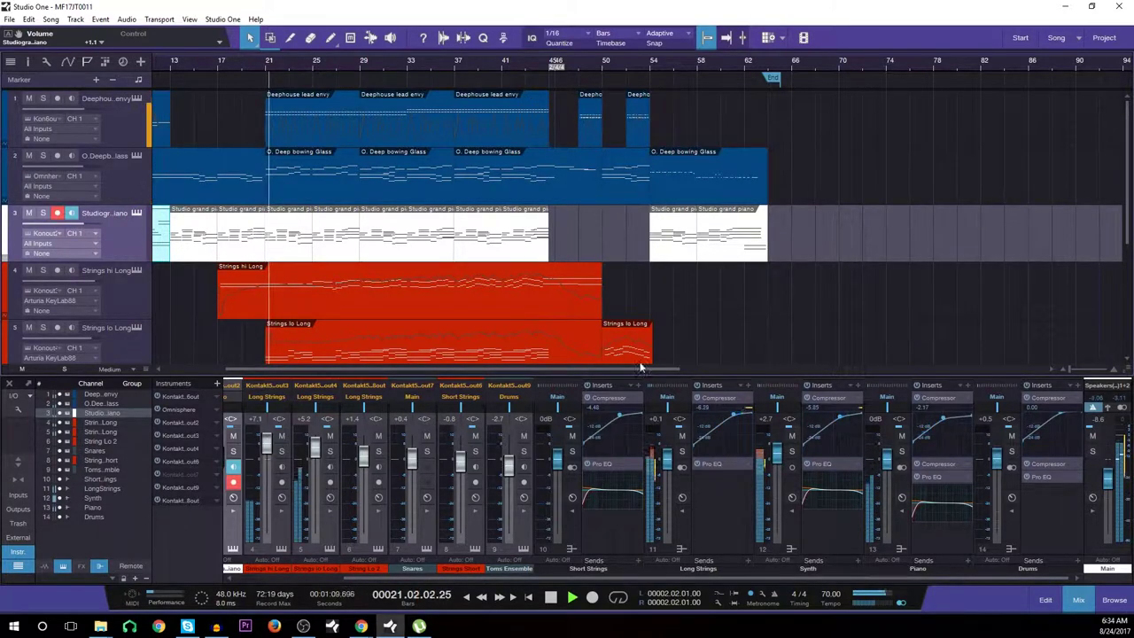
click(755, 476)
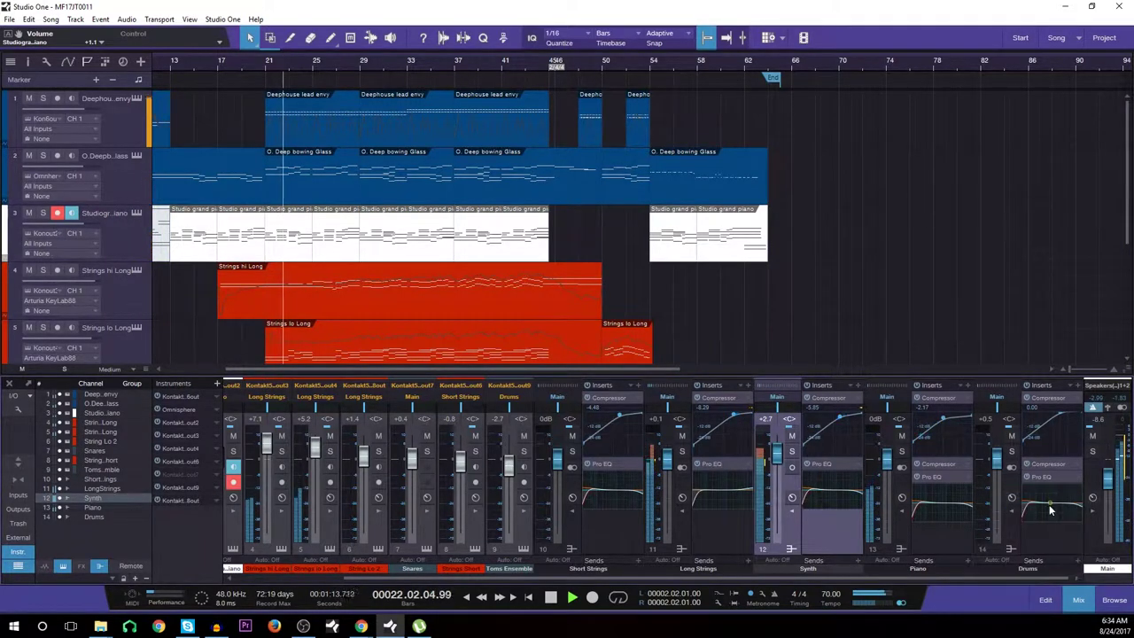
click(724, 539)
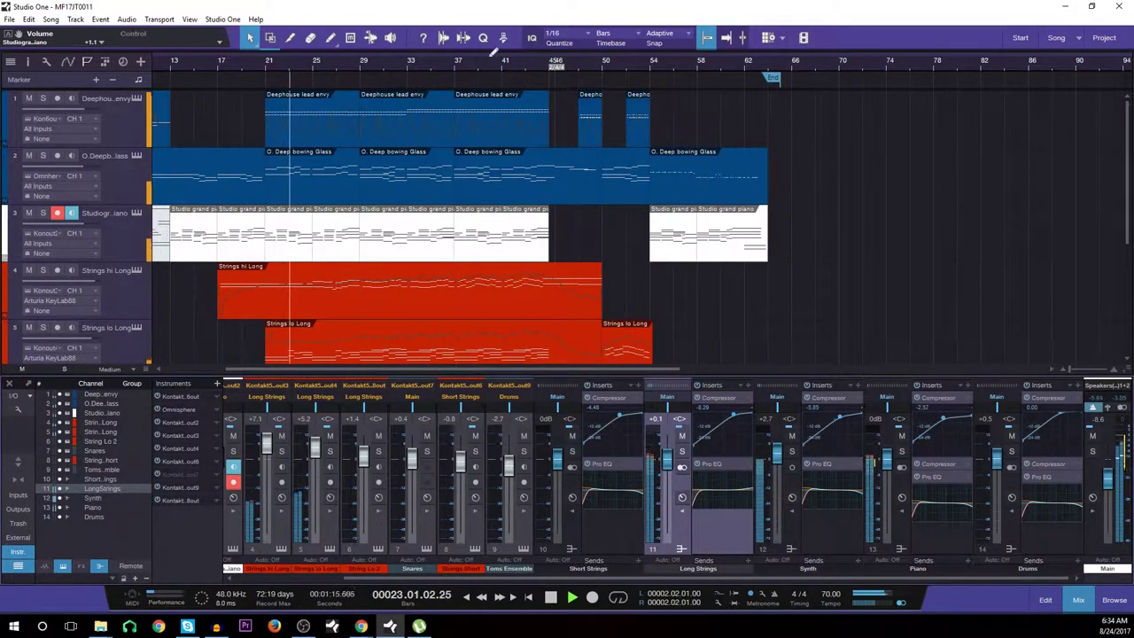
Step: Open the Strings hi Long event in the note editor
scroll(435, 62, up, 4)
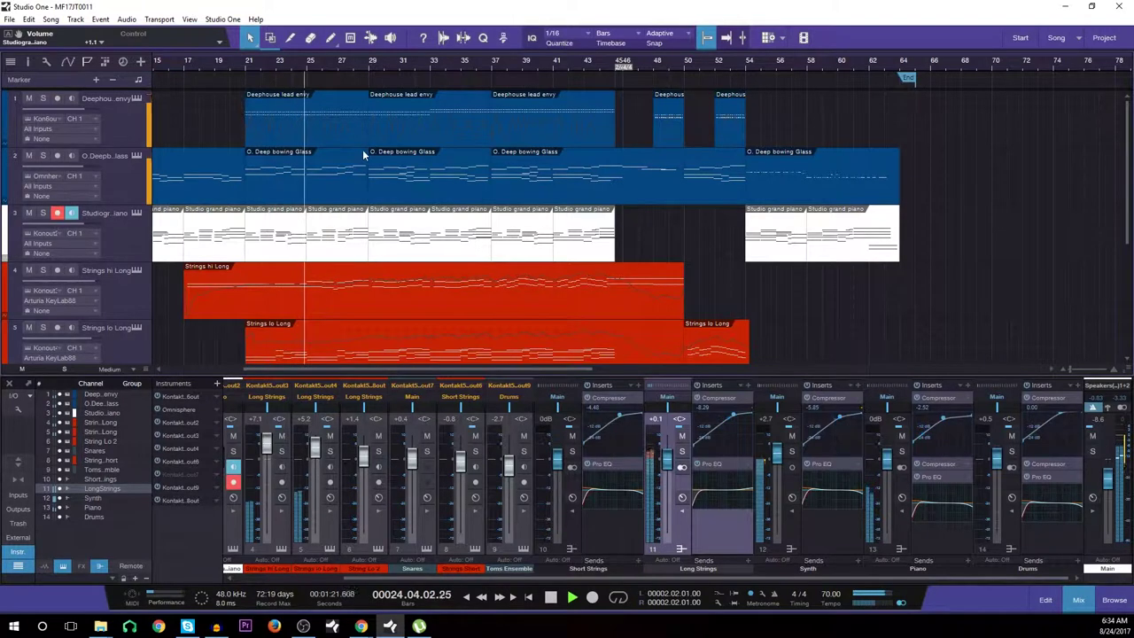
scroll(368, 164, down, 2)
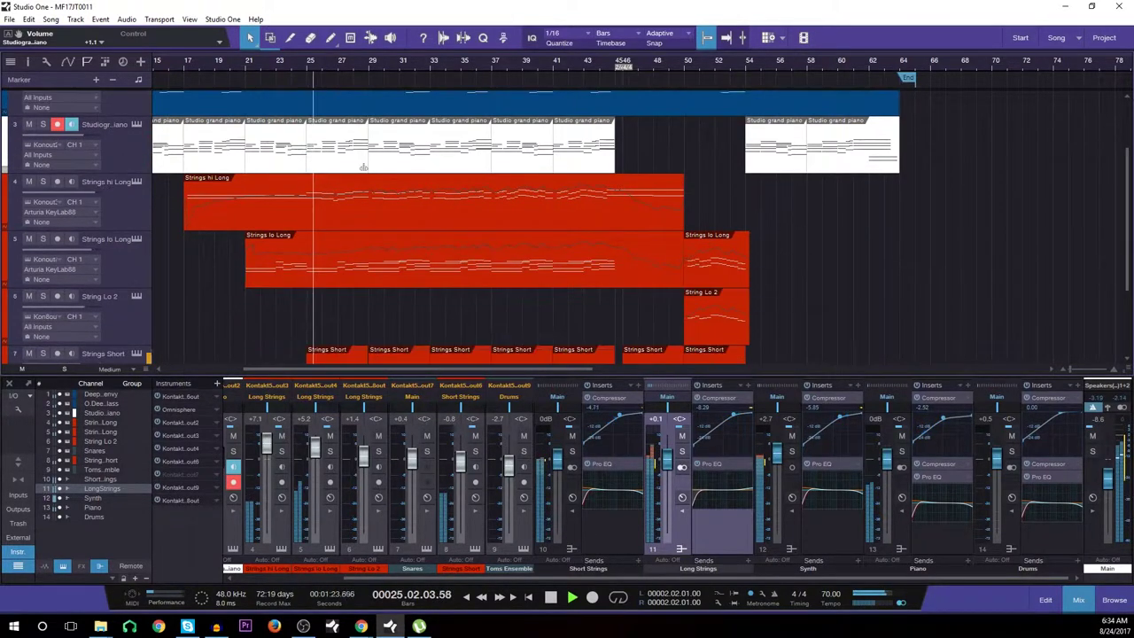
scroll(366, 166, up, 1)
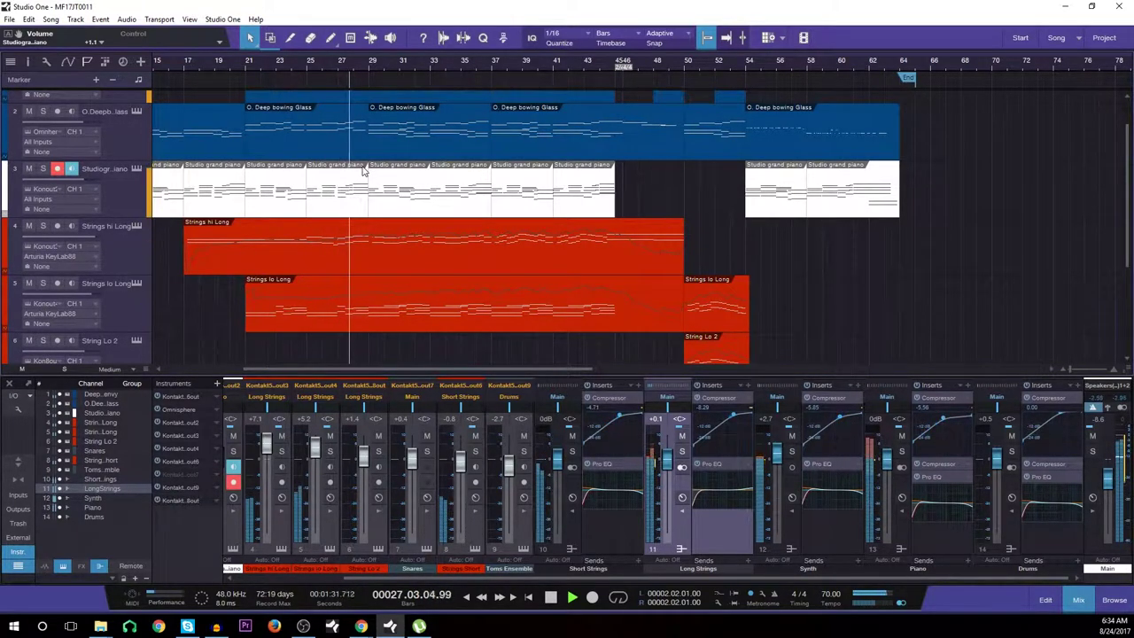
scroll(349, 76, up, 5)
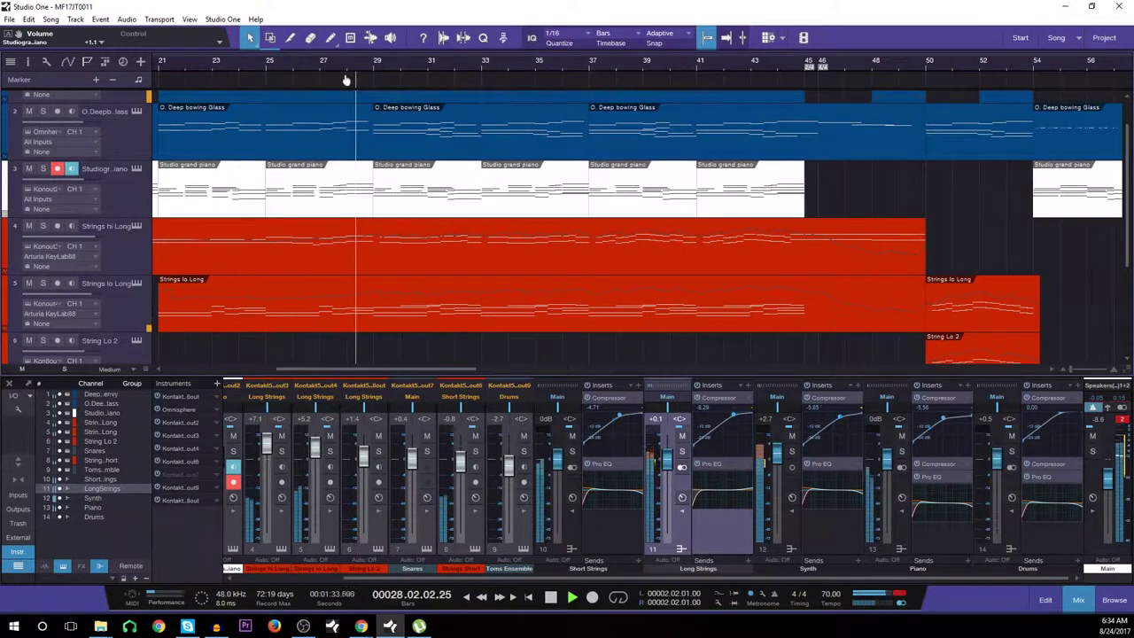
scroll(341, 85, up, 1)
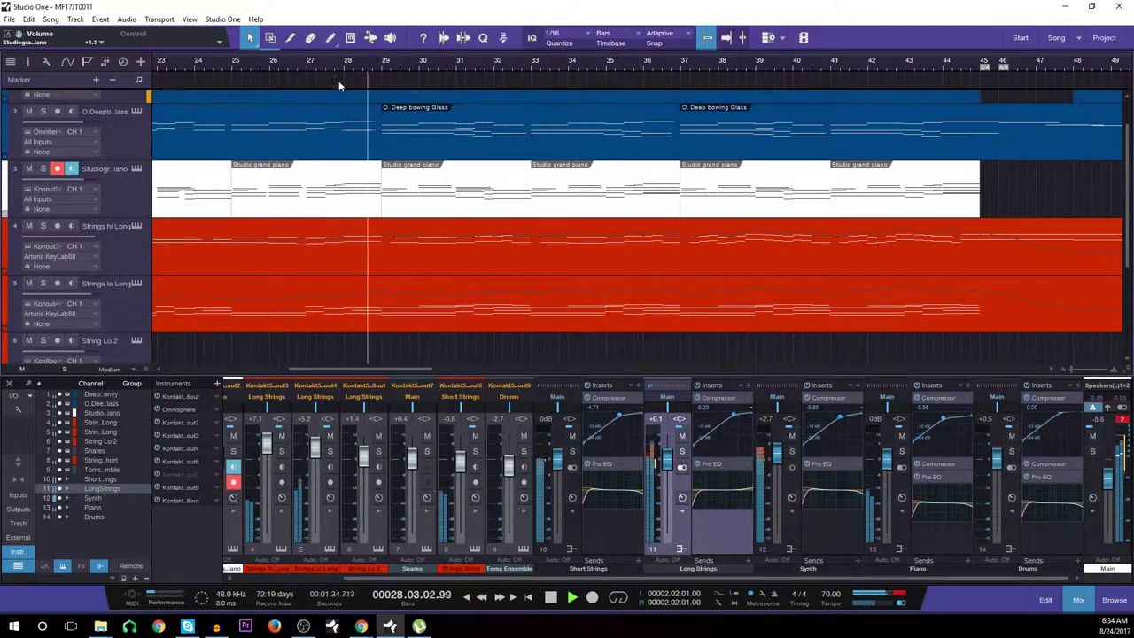
double_click(403, 251)
Step: Look through the Kontakt percussion patches loaded on the Toms Ensemble track and close the instrument window
scroll(435, 190, down, 3)
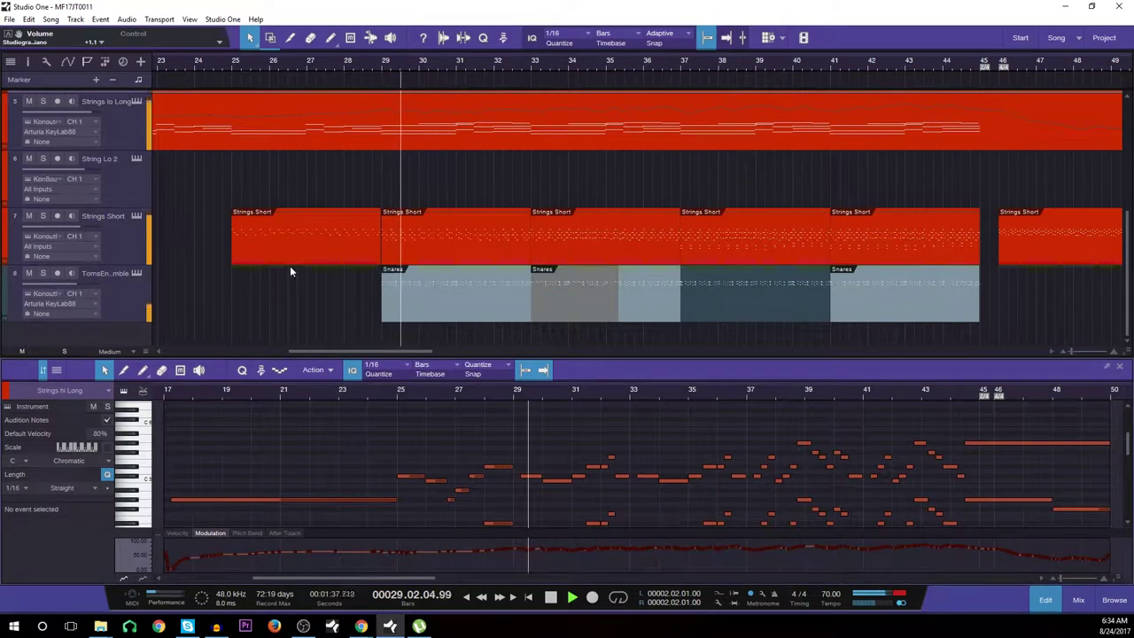
click(137, 274)
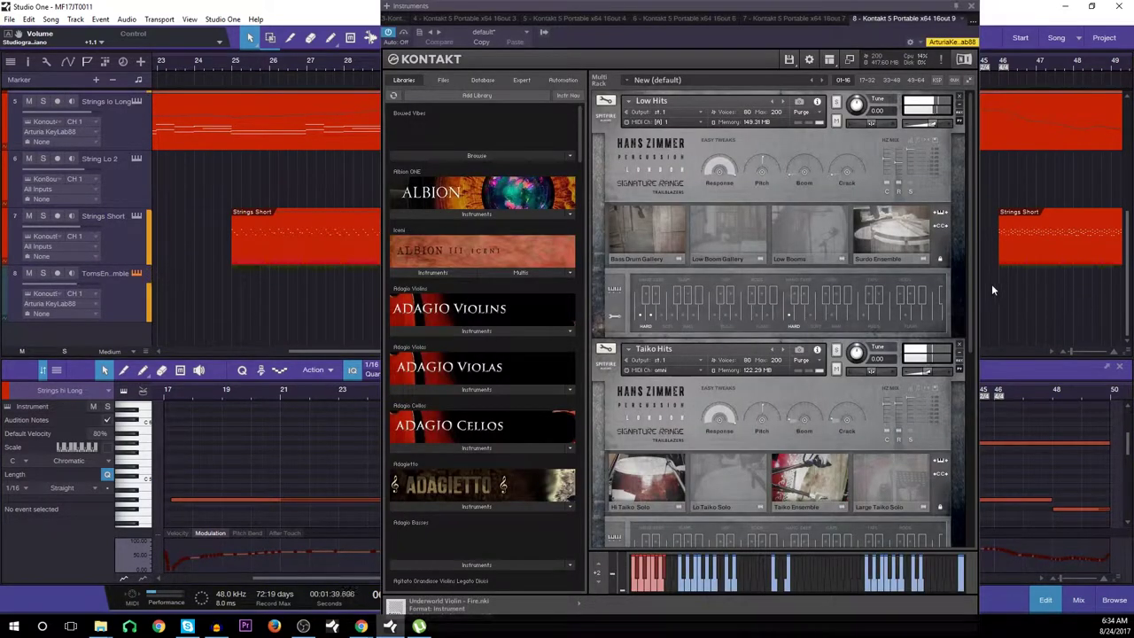
drag(970, 239, 995, 428)
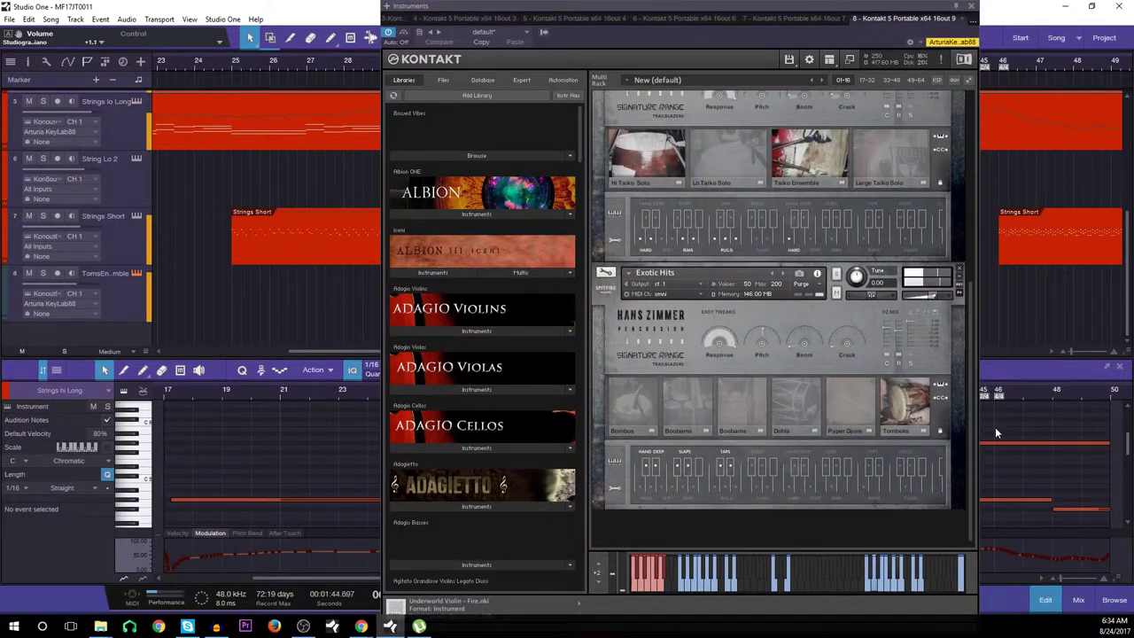
click(972, 6)
Step: View the Kontakt patches loaded on the Strings Short track and close the instrument window
scroll(216, 260, up, 1)
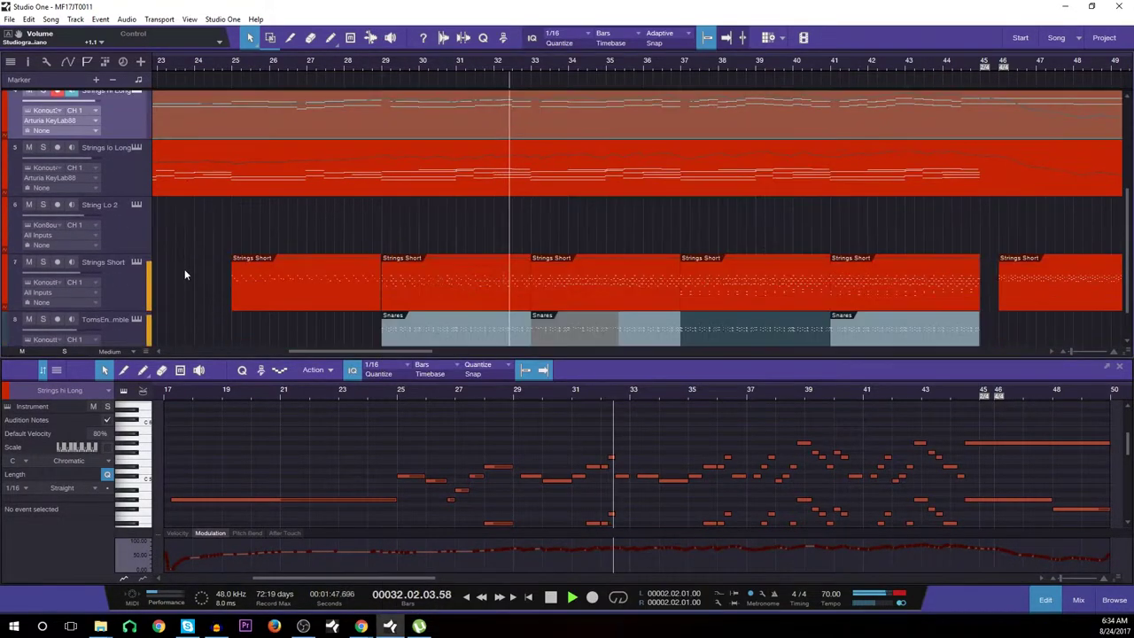
click(137, 263)
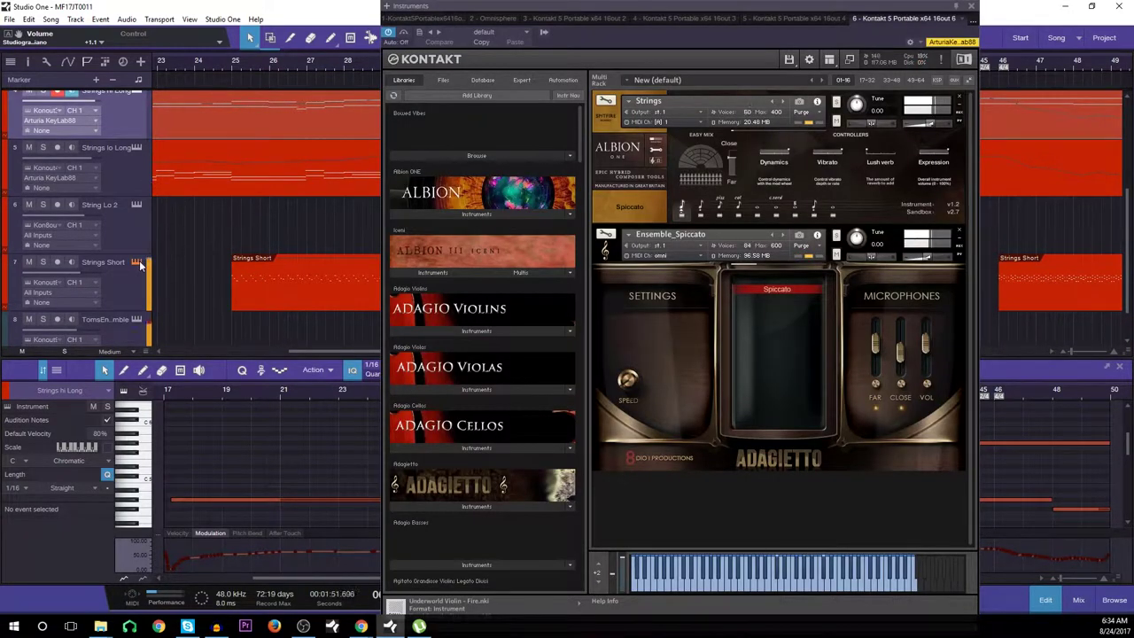
click(139, 264)
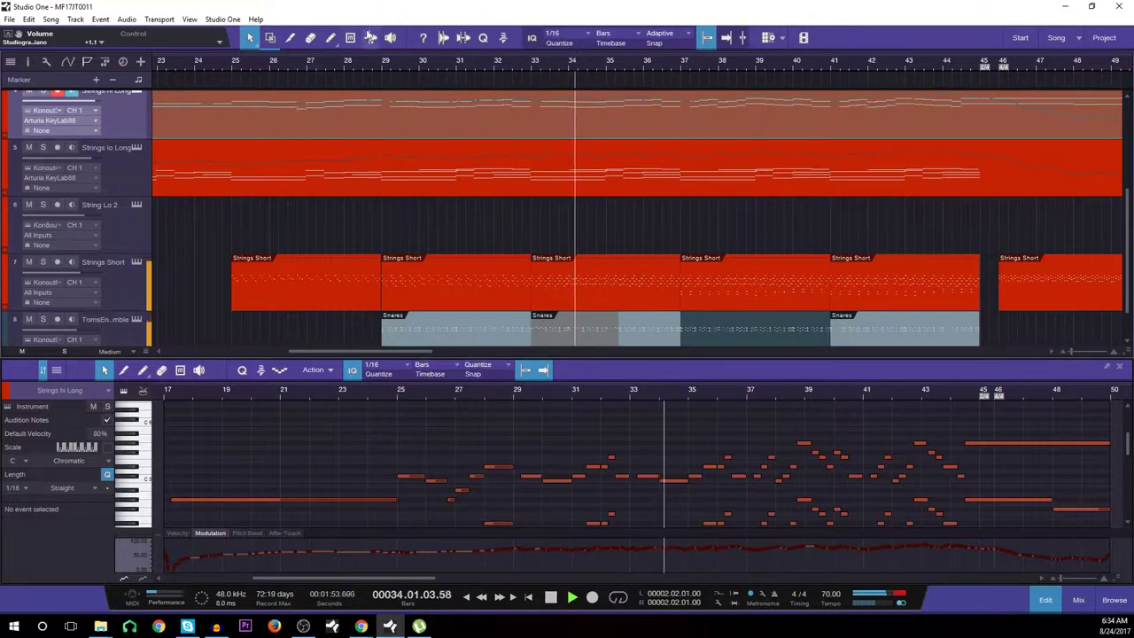
Step: Show the Strings Short event that starts at bar 33 in the note editor
drag(442, 73, 355, 63)
click(442, 213)
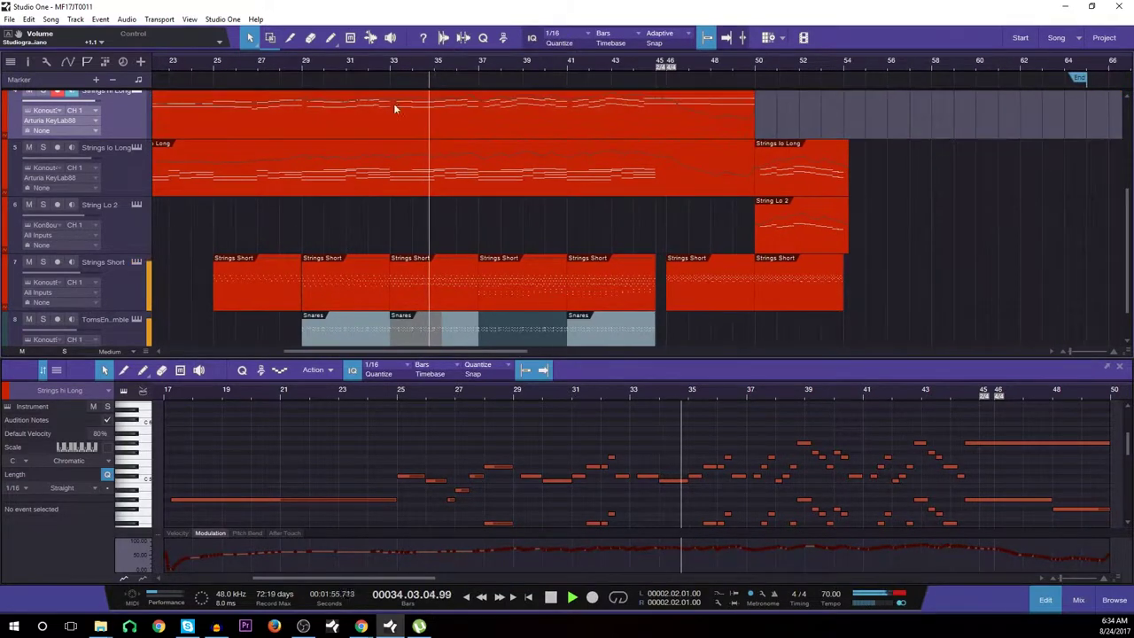
scroll(420, 136, up, 2)
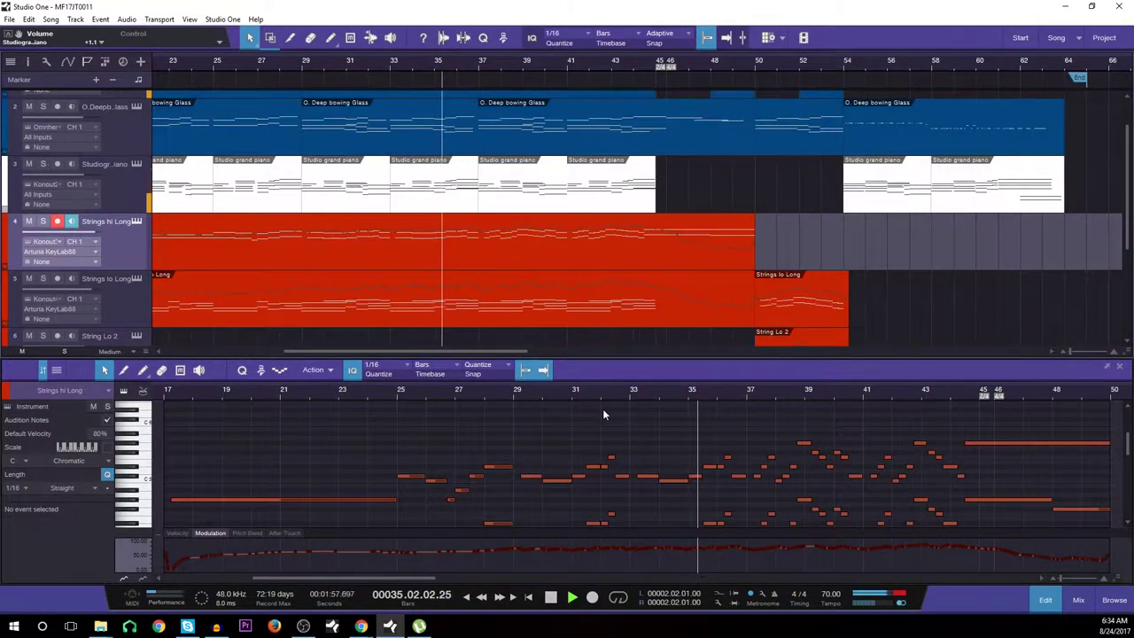
scroll(603, 408, down, 1)
scroll(546, 317, down, 3)
click(459, 246)
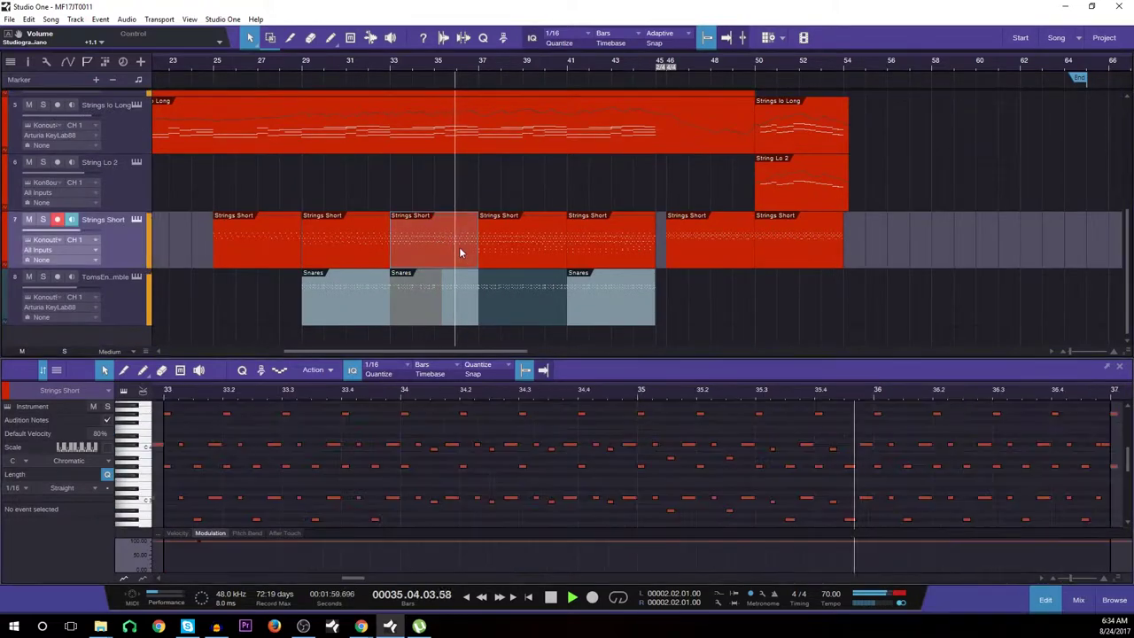
Step: Examine the Strings Short notes from bar 33 to the track's end, and the tracks around bar 38 in the arrangement
drag(498, 392, 352, 399)
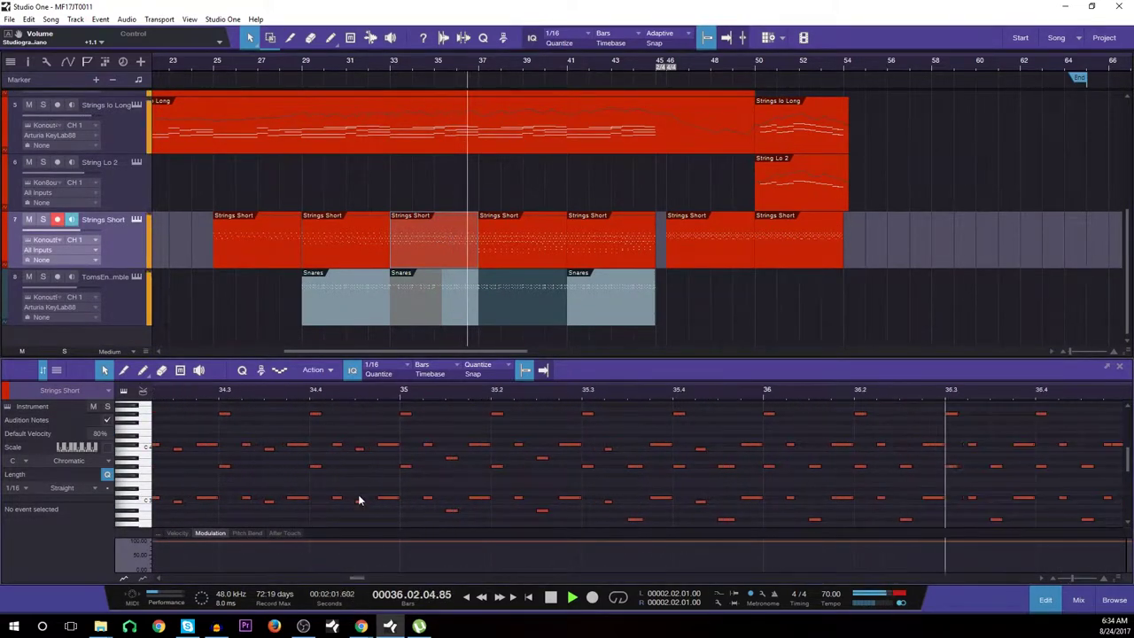
drag(354, 580, 364, 582)
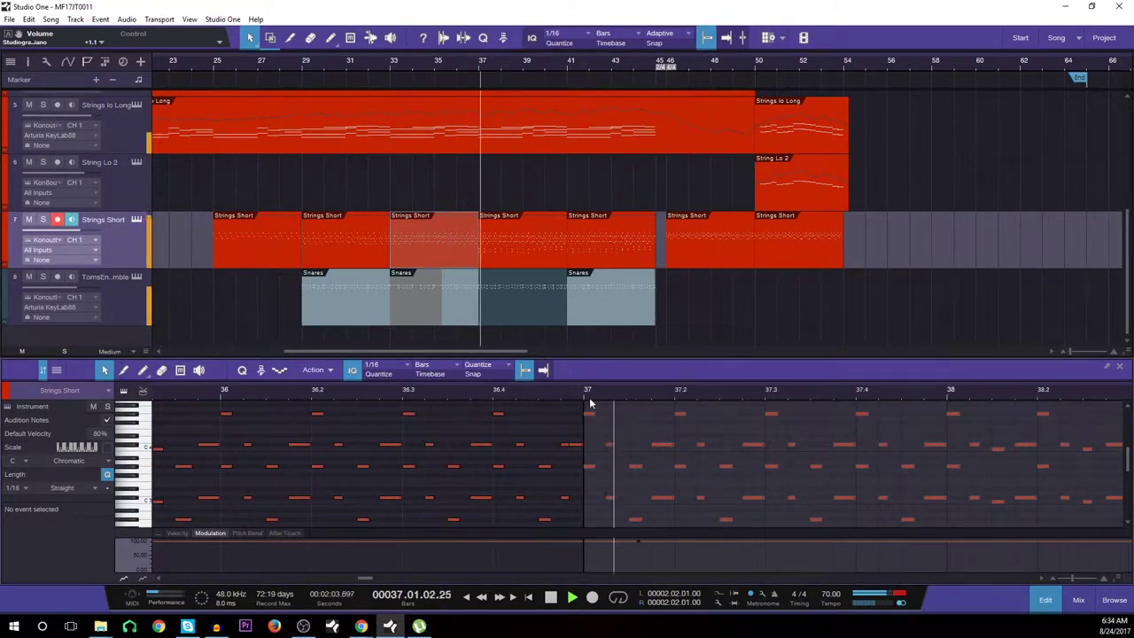
drag(592, 394, 406, 374)
key(w)
key(w)
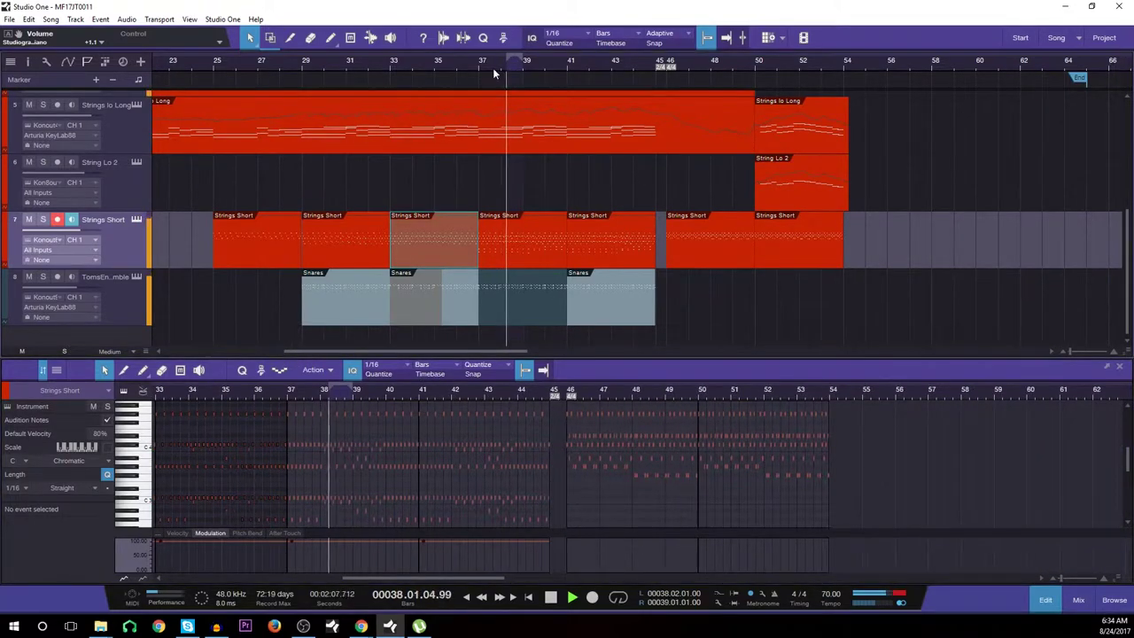
key(e)
key(e)
scroll(605, 183, up, 3)
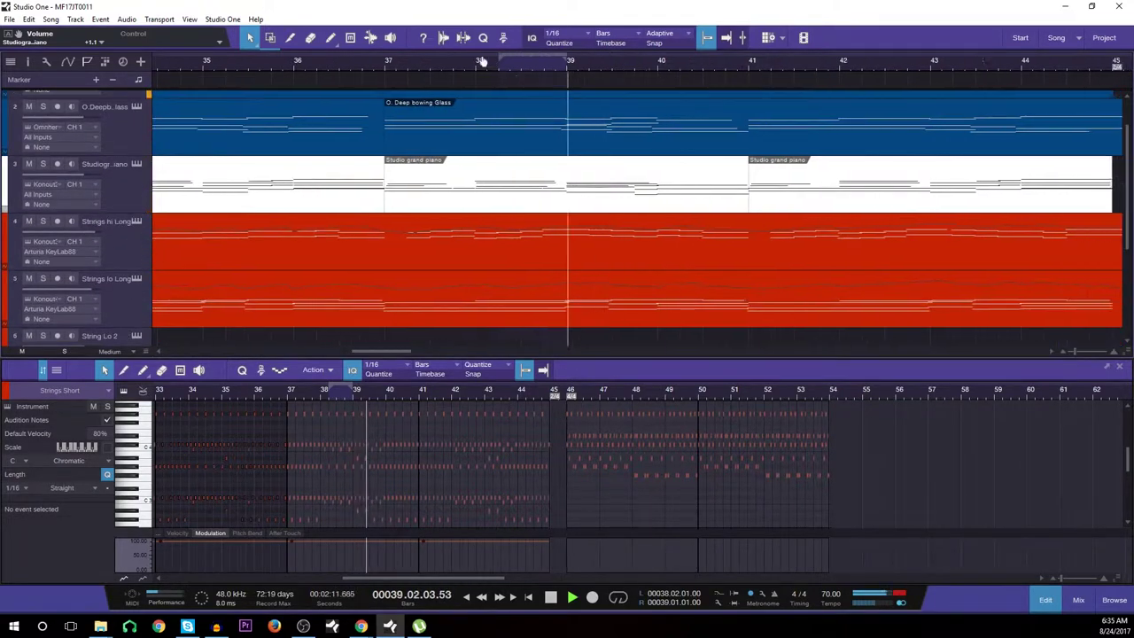
Step: Examine the long strings, String Lo 2, Strings Short and toms tracks in the arrangement from about bar 27 onward
key(w)
key(w)
key(w)
scroll(431, 170, down, 1)
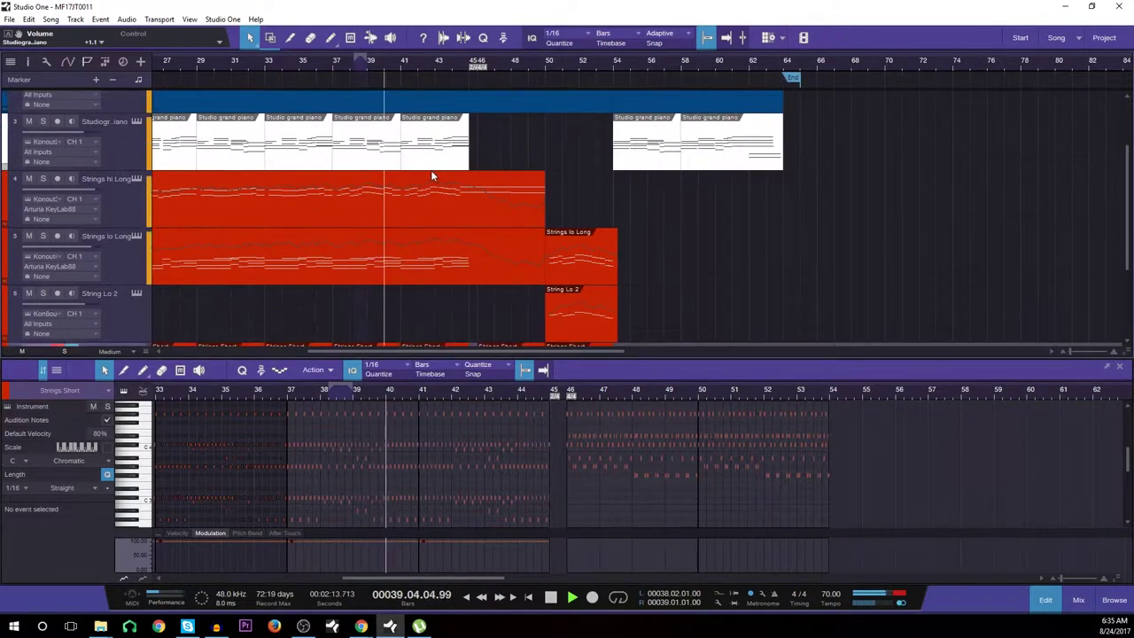
scroll(432, 171, down, 1)
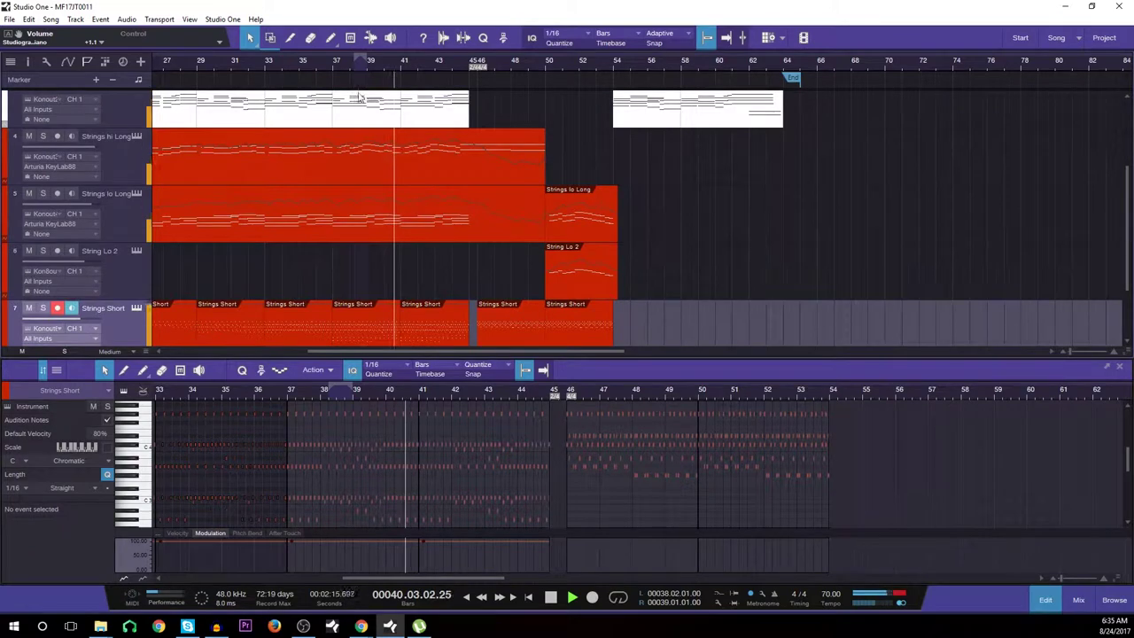
scroll(335, 76, up, 2)
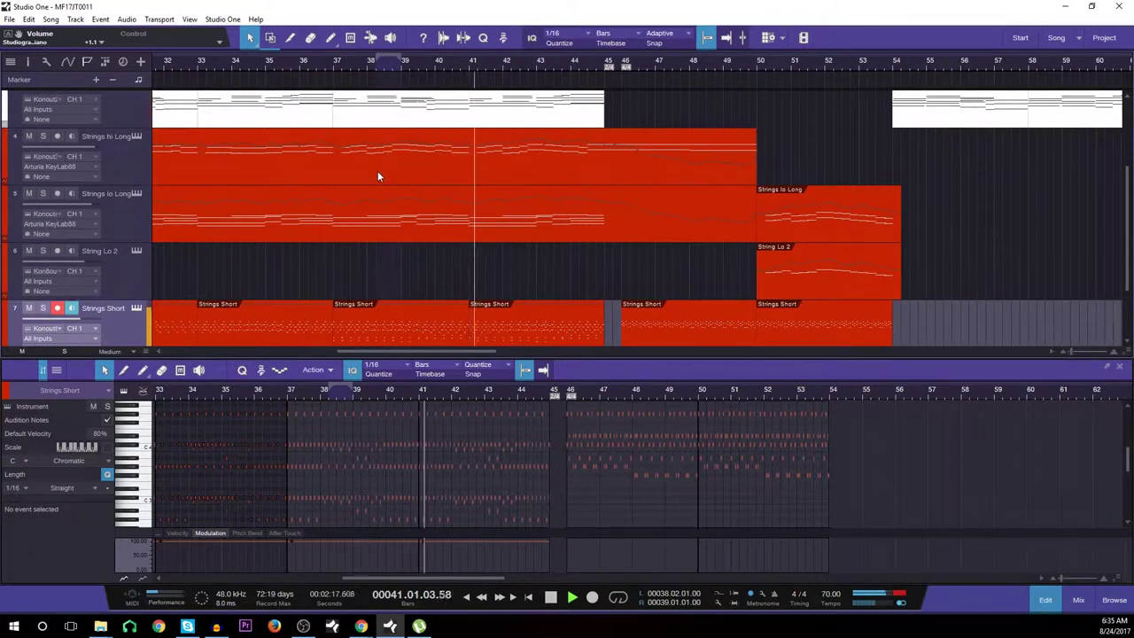
scroll(377, 171, down, 2)
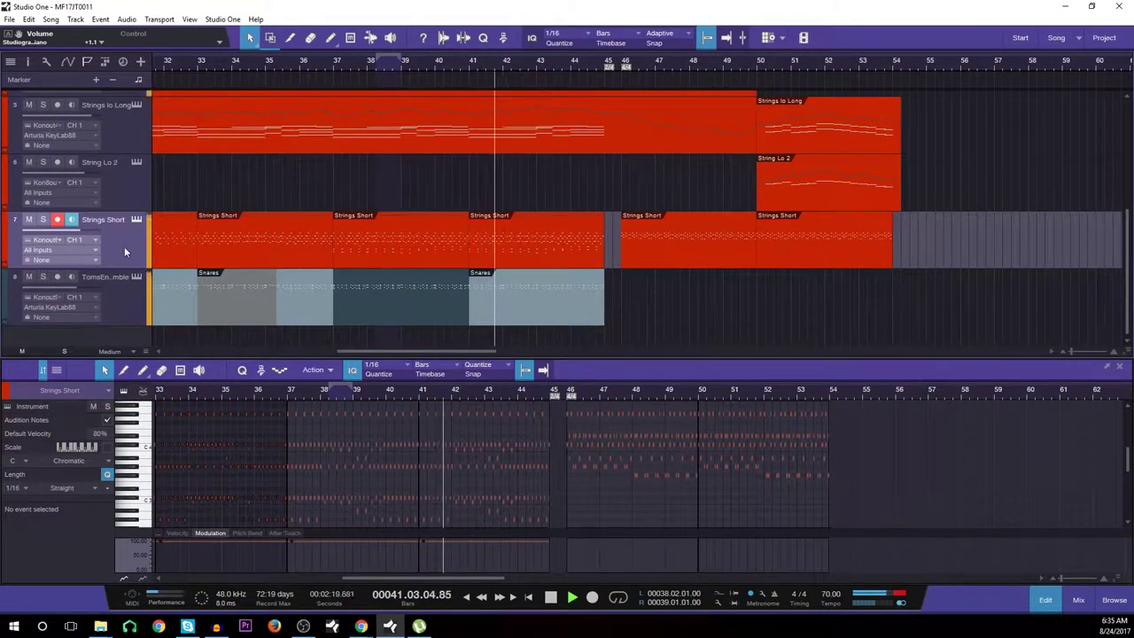
Step: View the Kontakt patches loaded on the Strings hi Long track and close the instrument window
scroll(194, 214, up, 4)
scroll(193, 214, down, 1)
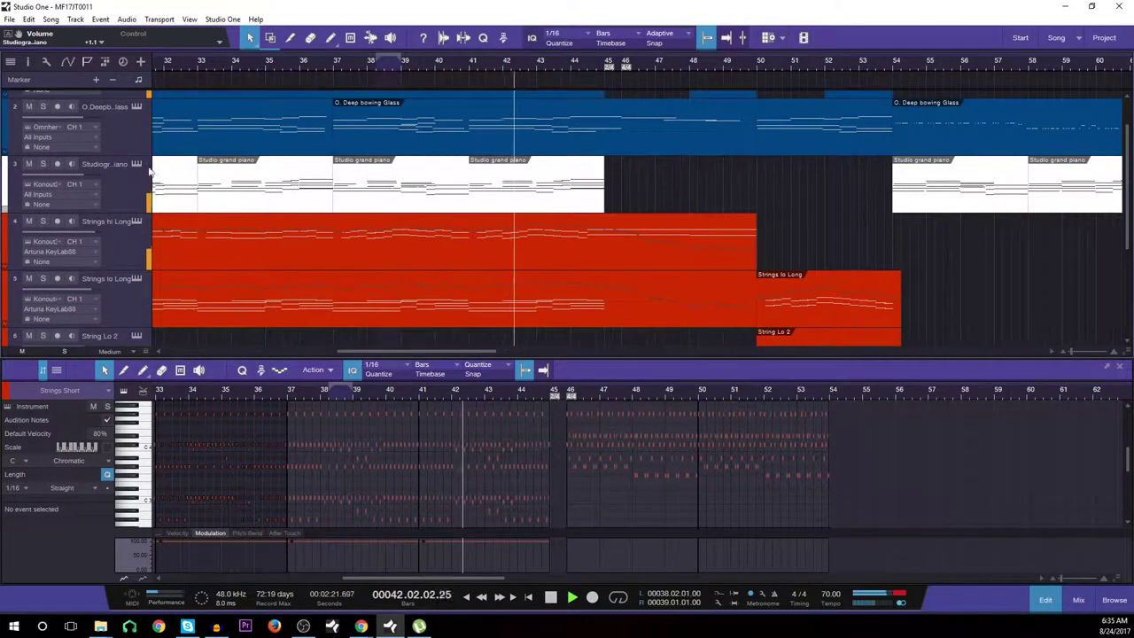
click(135, 221)
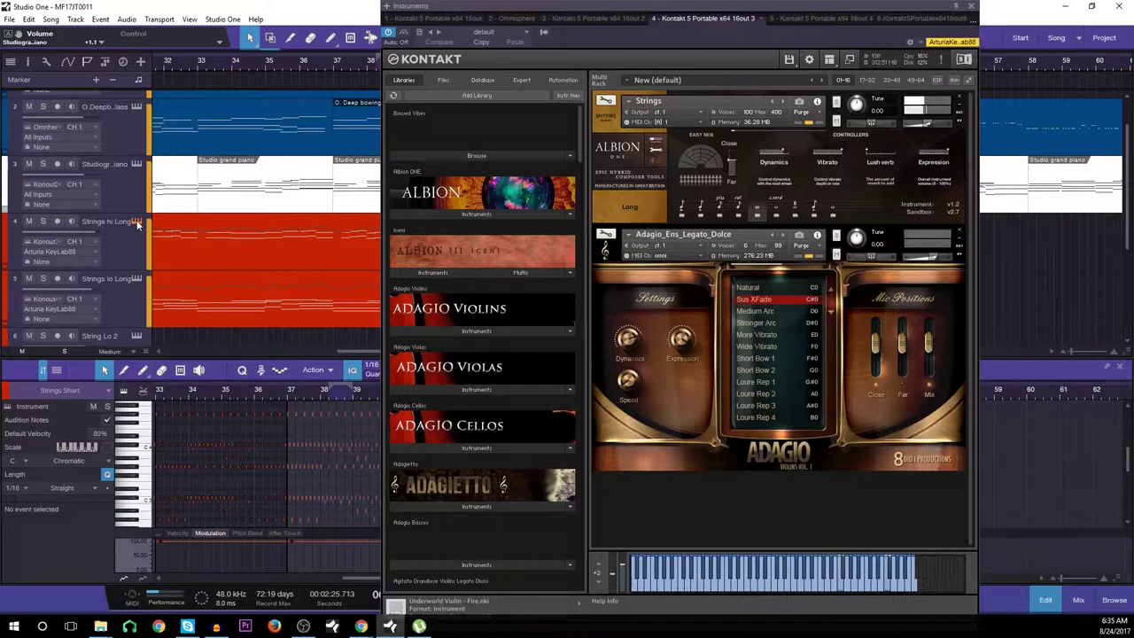
click(138, 222)
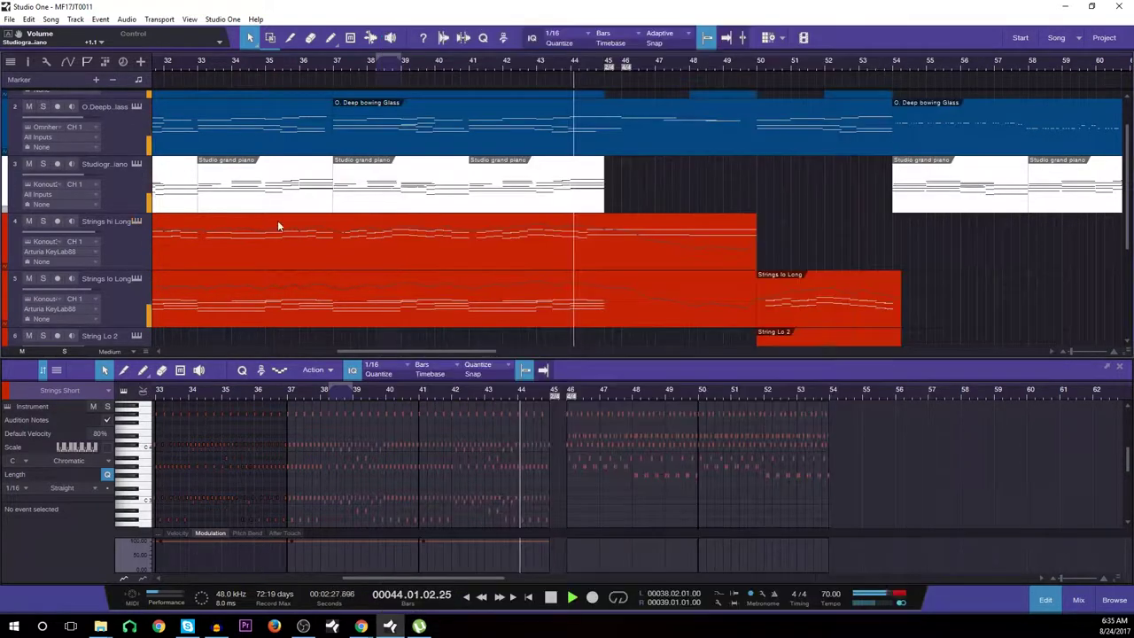
Step: View the Kontakt cello patch on the String Lo 2 track alongside its event at bar 50, and close the instrument window
scroll(302, 224, down, 2)
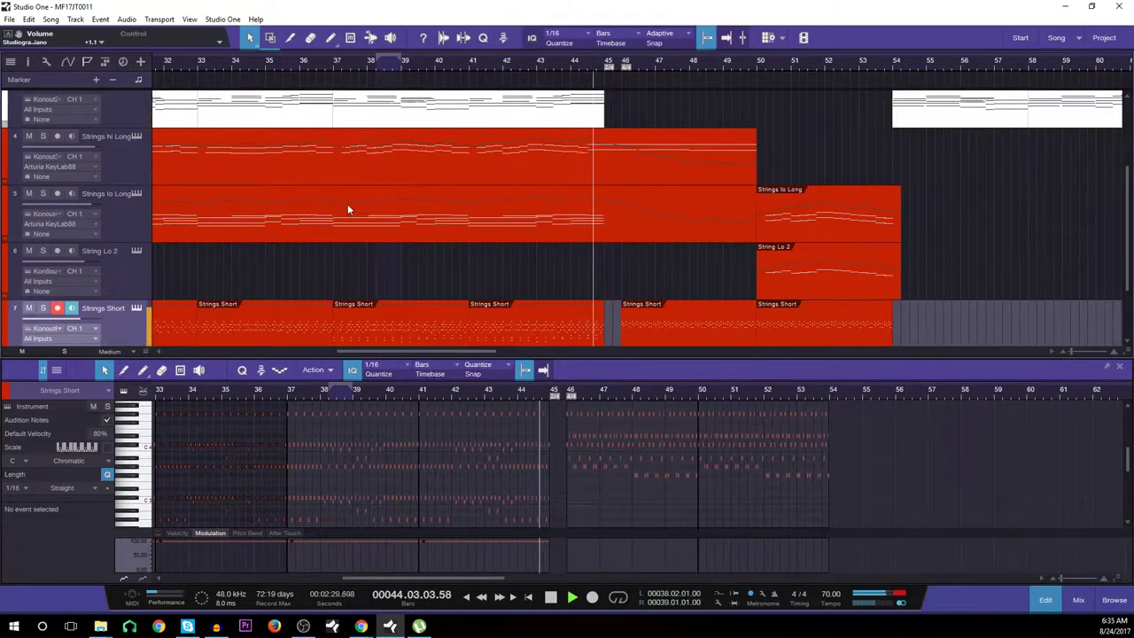
click(133, 250)
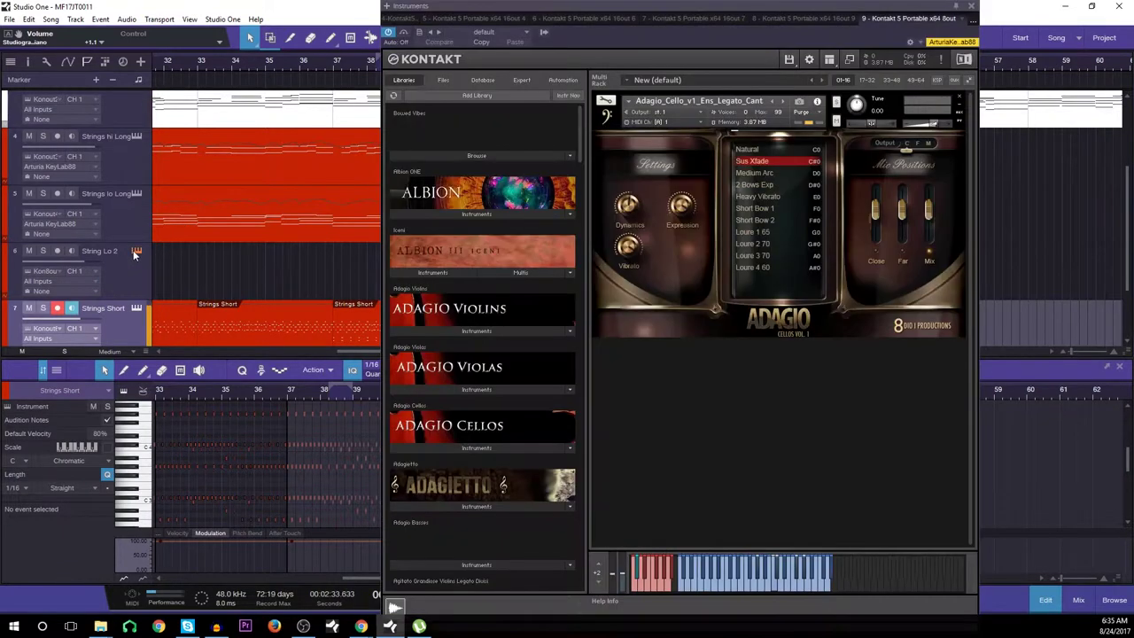
drag(307, 65, 102, 60)
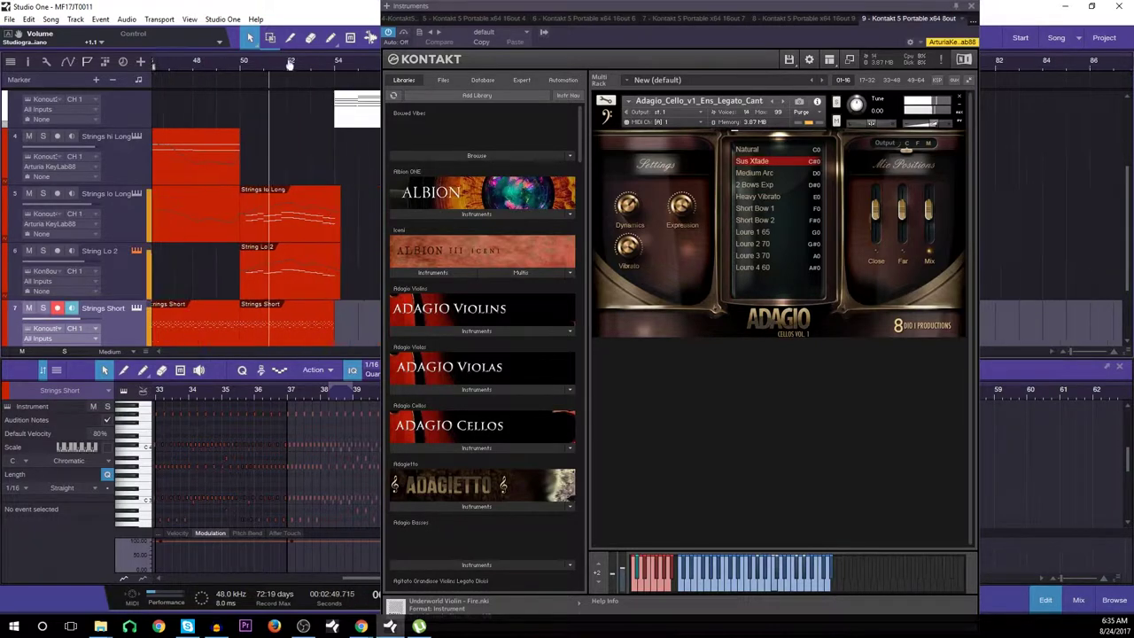
drag(255, 64, 266, 69)
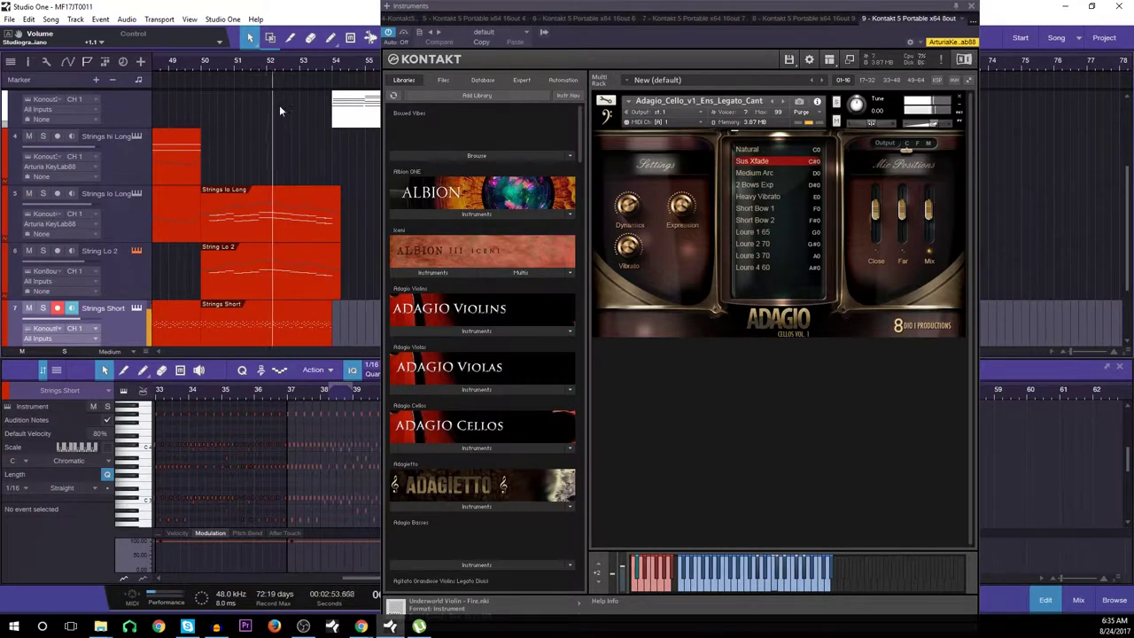
click(971, 6)
Step: Show the Studio grand piano event that starts at bar 54 in the note editor and examine the notes through bar 64
drag(272, 66, 393, 55)
scroll(449, 182, up, 3)
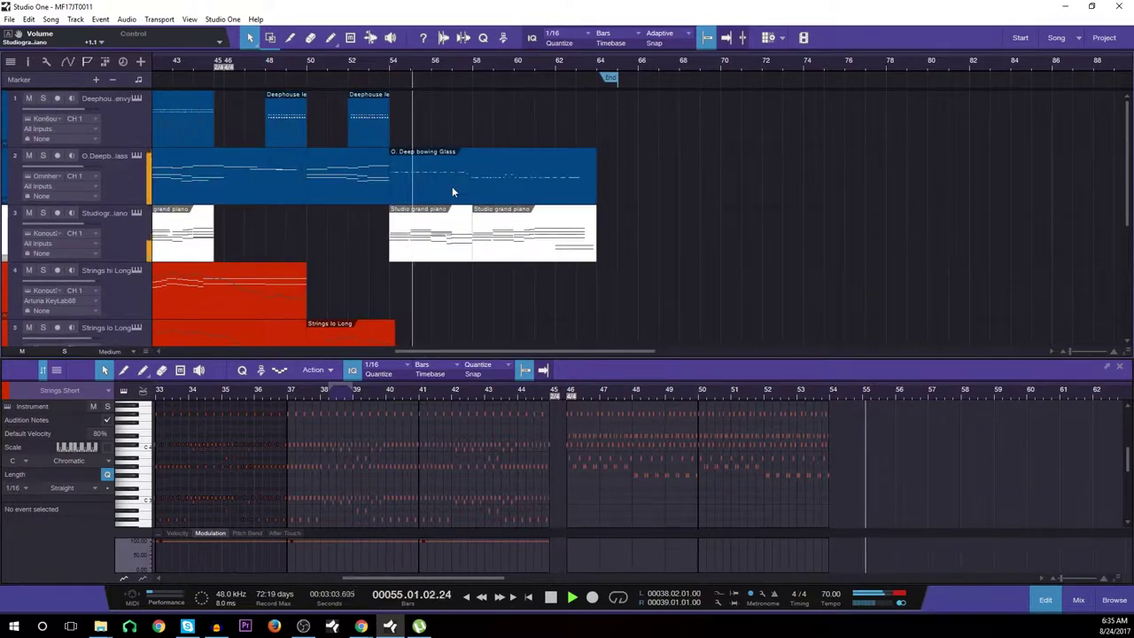
scroll(452, 191, down, 3)
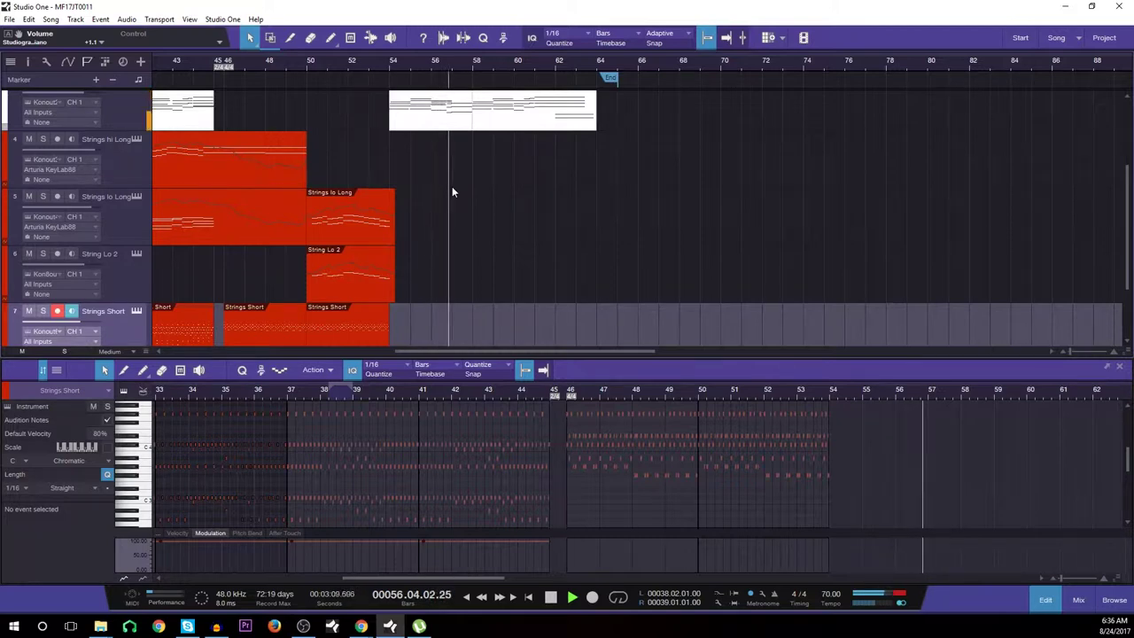
scroll(452, 190, up, 3)
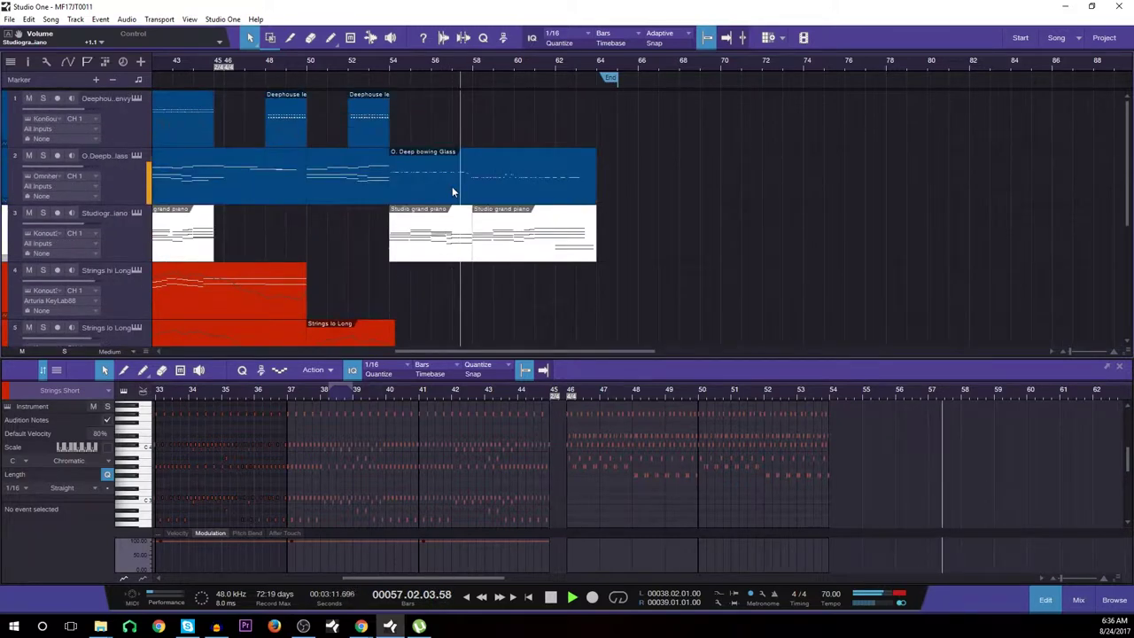
click(450, 220)
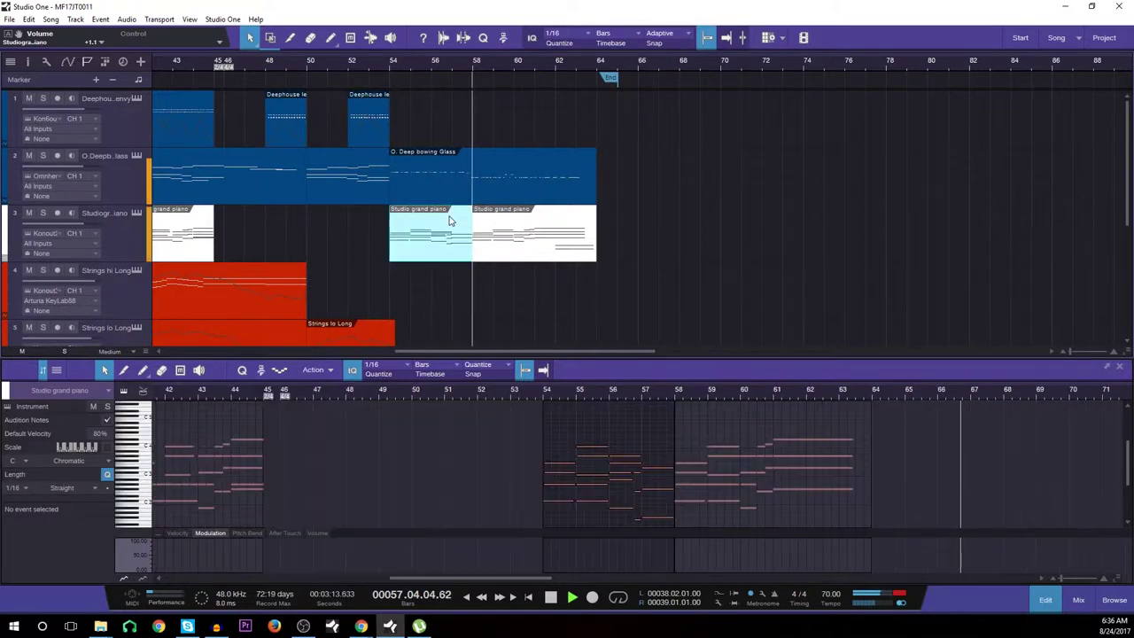
drag(512, 396, 382, 370)
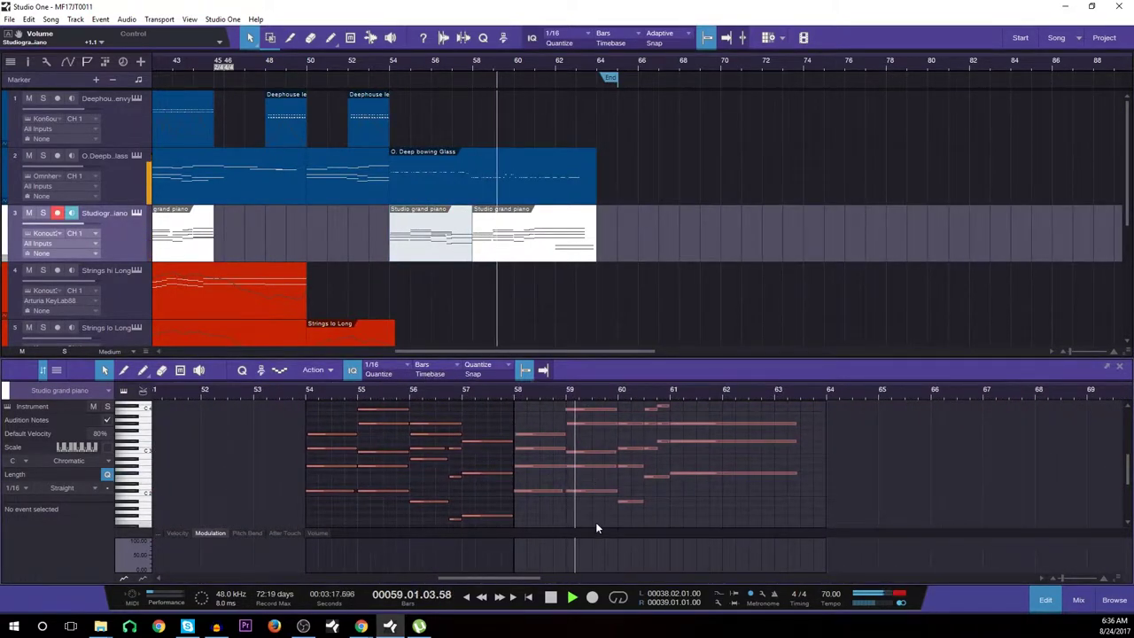